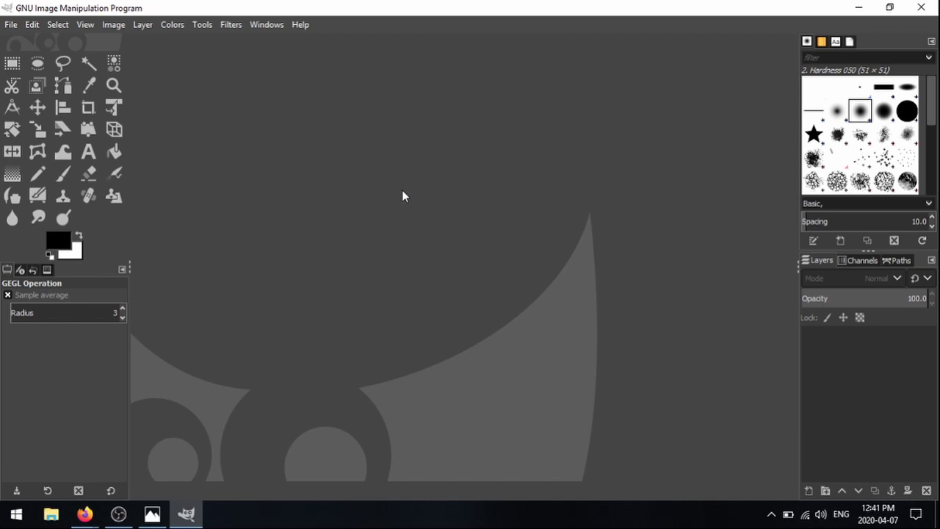
# - Browse the GIMP 2.10.18 downloads page in Firefox, then return to the empty GIMP window
pyautogui.moveTo(84, 514)
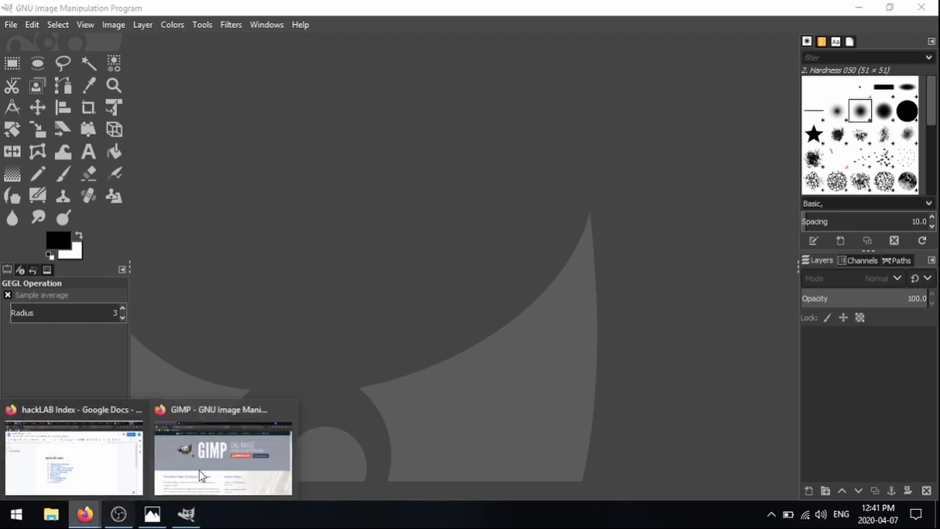
pyautogui.click(211, 470)
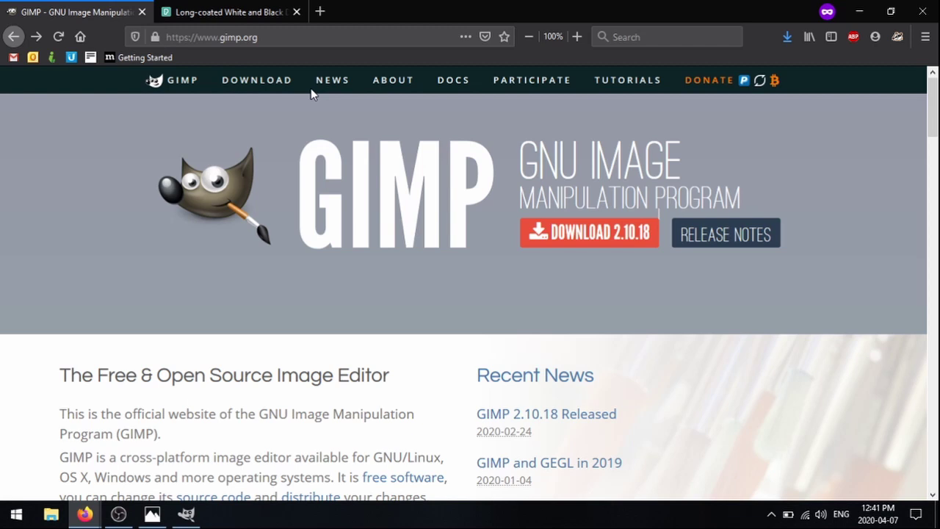
pyautogui.moveTo(256, 37); pyautogui.dragTo(219, 36)
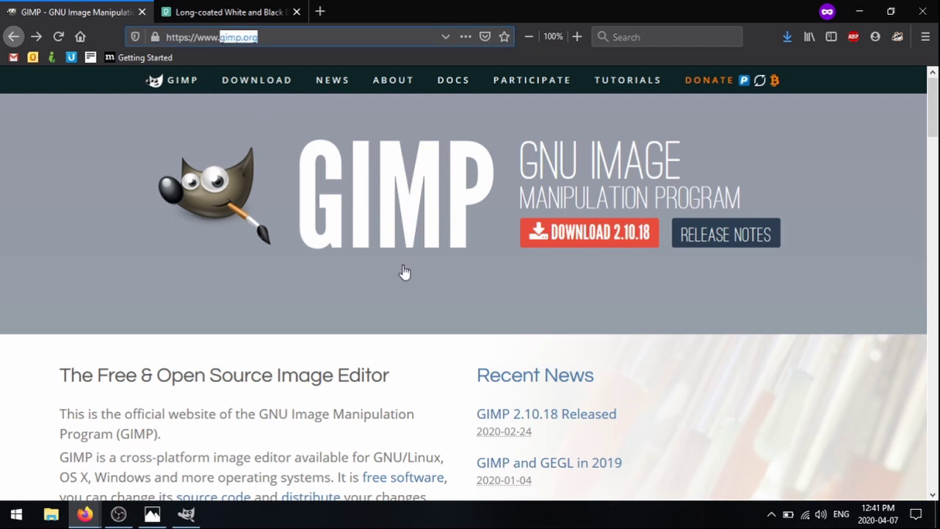
pyautogui.click(584, 251)
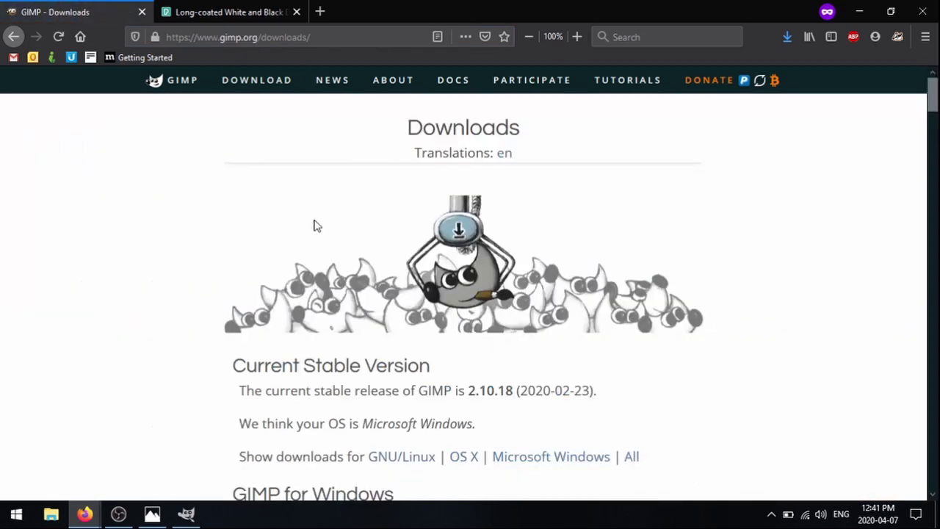
pyautogui.scroll(-2, 315, 226)
pyautogui.scroll(-1, 314, 226)
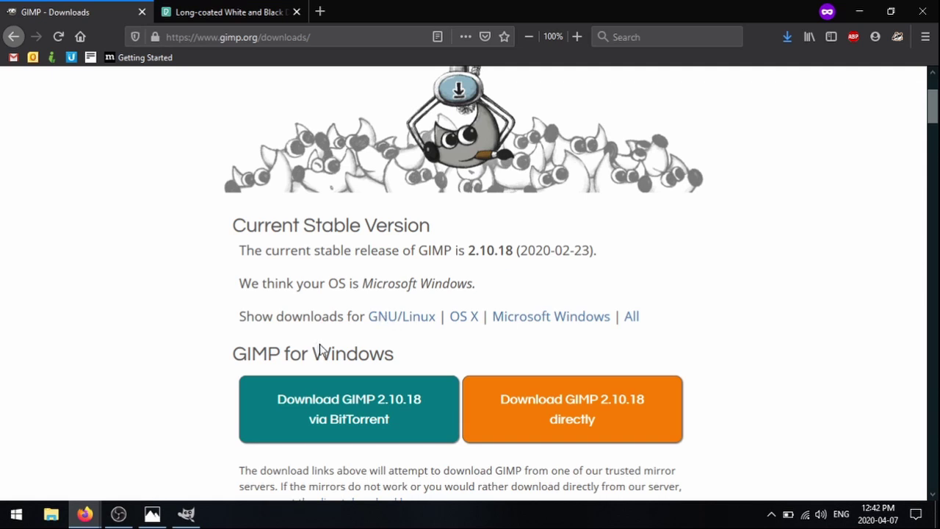
pyautogui.click(185, 514)
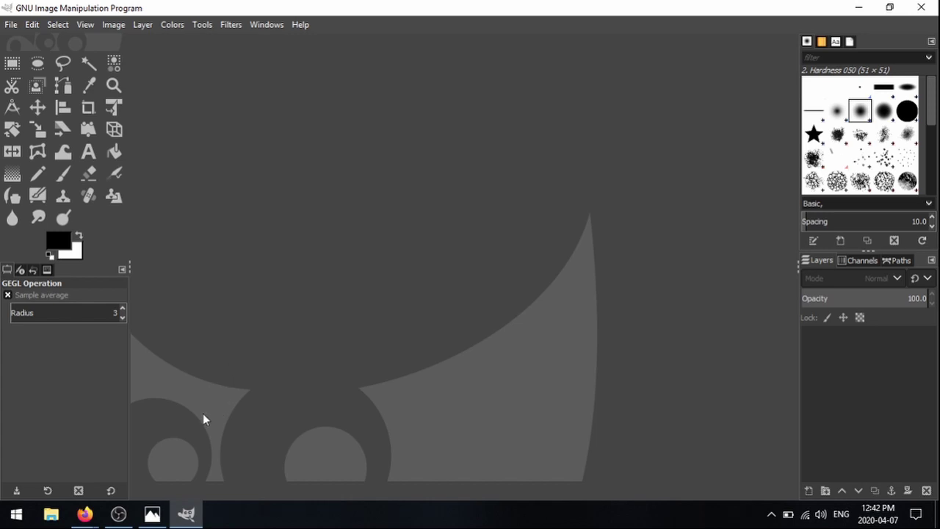
# - Show 'lasered image.png' in Photos, comparing the Before photo with its wood engraving
pyautogui.click(152, 514)
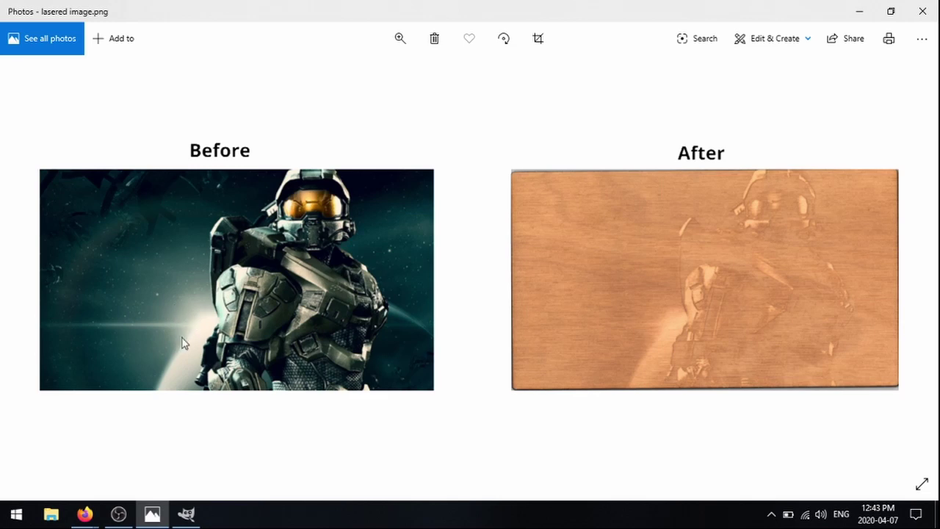
# - Bring up the black-and-white dog photo page on Pexels in Firefox
pyautogui.moveTo(85, 514)
pyautogui.click(257, 448)
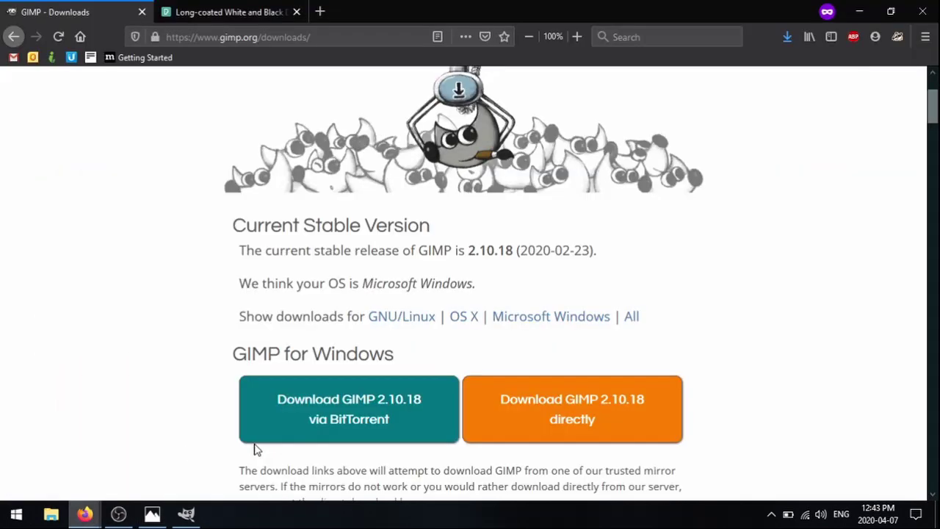
pyautogui.click(223, 12)
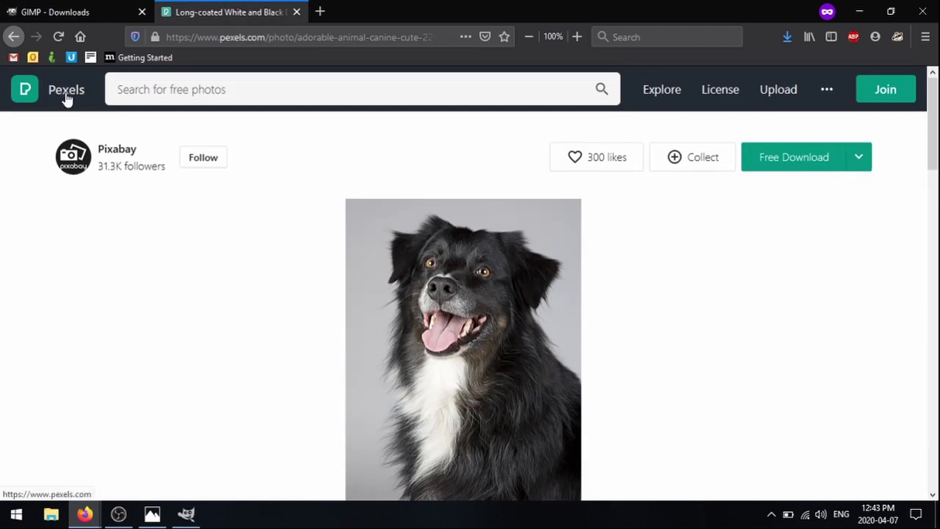
pyautogui.scroll(-1, 152, 165)
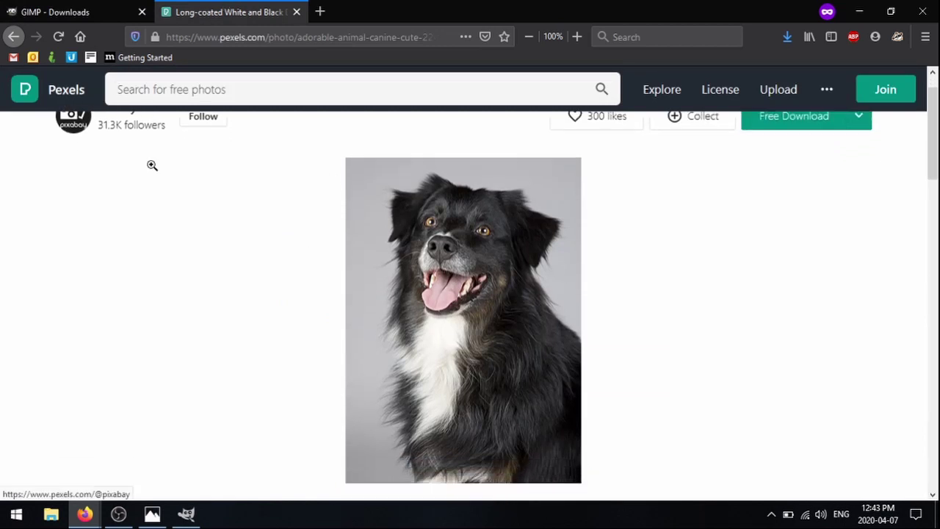
pyautogui.scroll(-1, 152, 165)
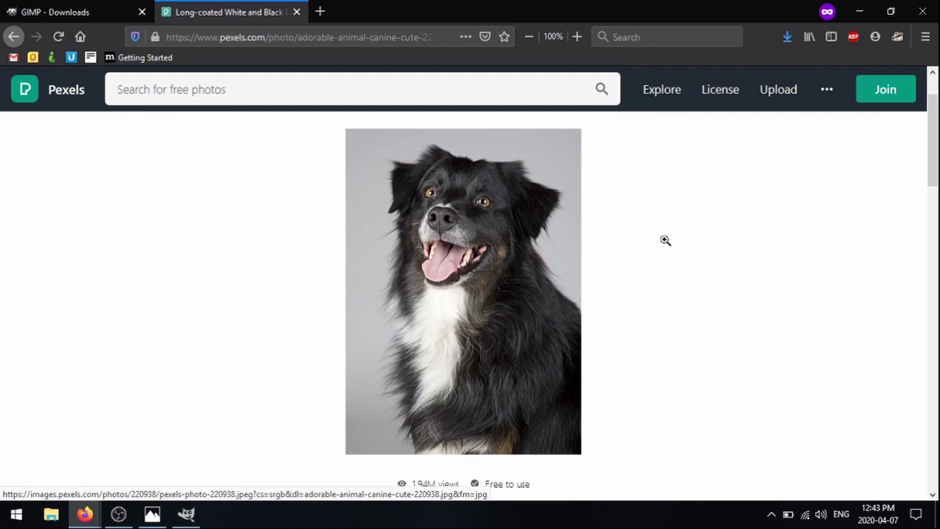
pyautogui.scroll(2, 667, 240)
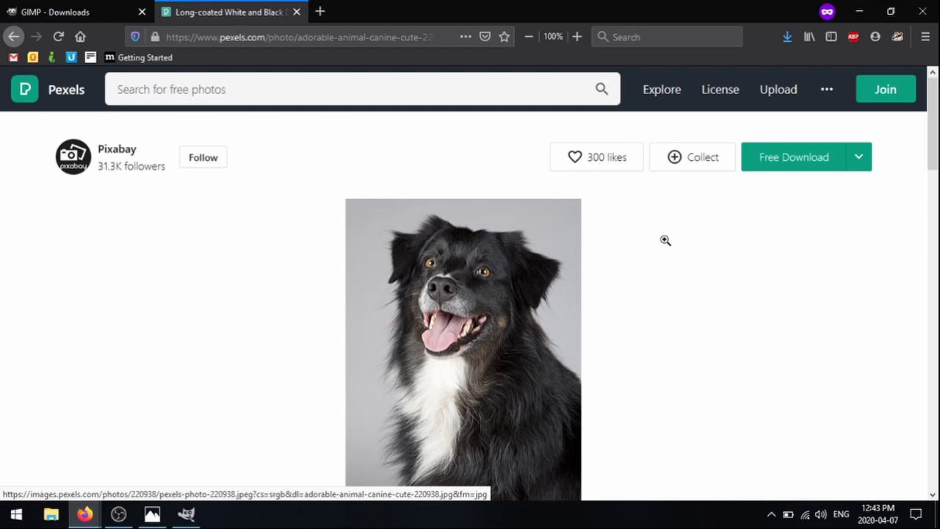
pyautogui.scroll(-2, 652, 292)
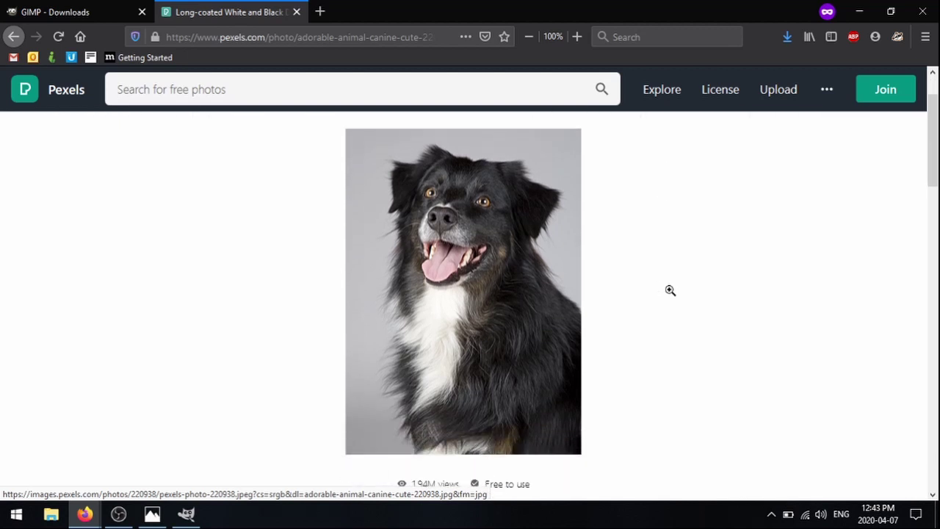
pyautogui.scroll(2, 670, 290)
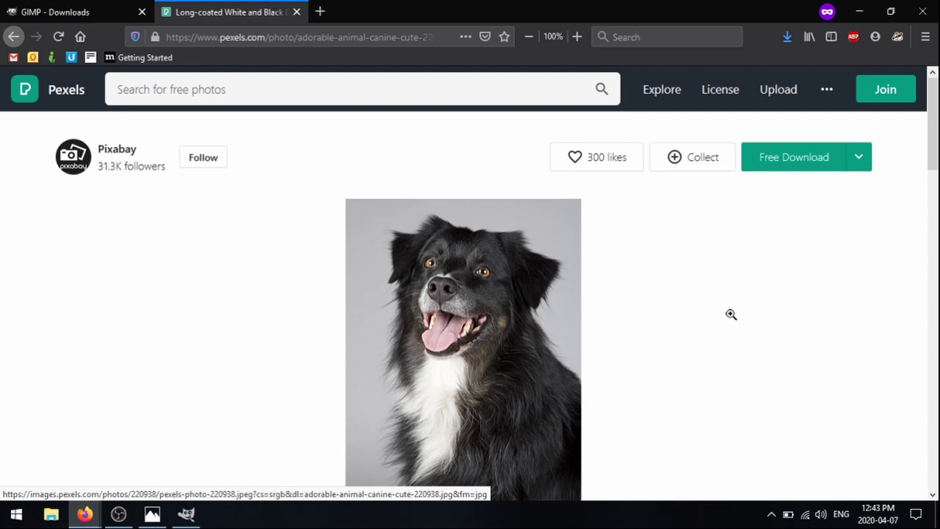
pyautogui.scroll(-2, 669, 293)
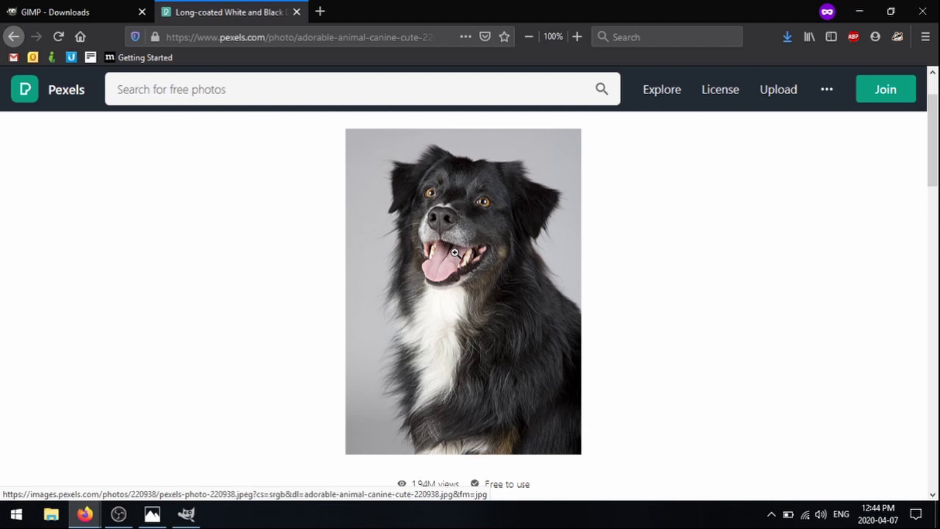
pyautogui.scroll(2, 802, 335)
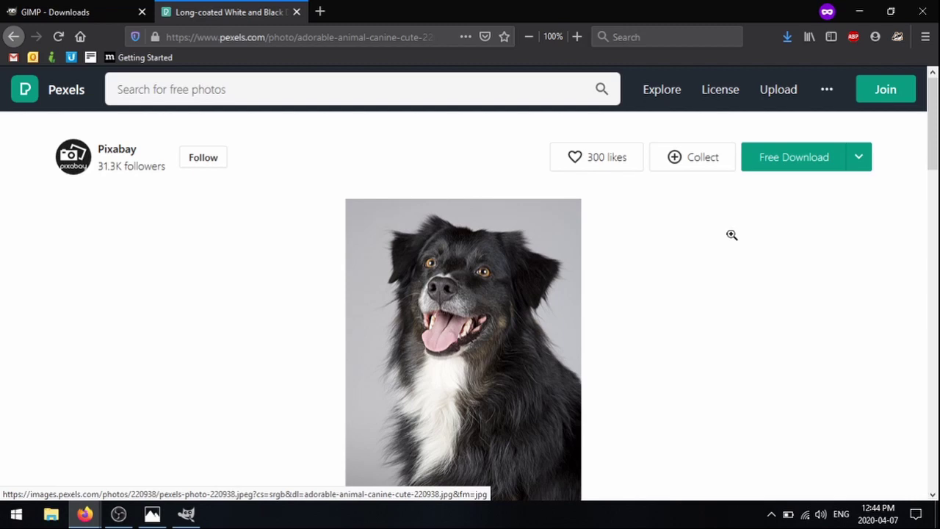
# - Download the photo as adorable-animal-canine-cute-220938.jpg and go back to GIMP
pyautogui.click(787, 163)
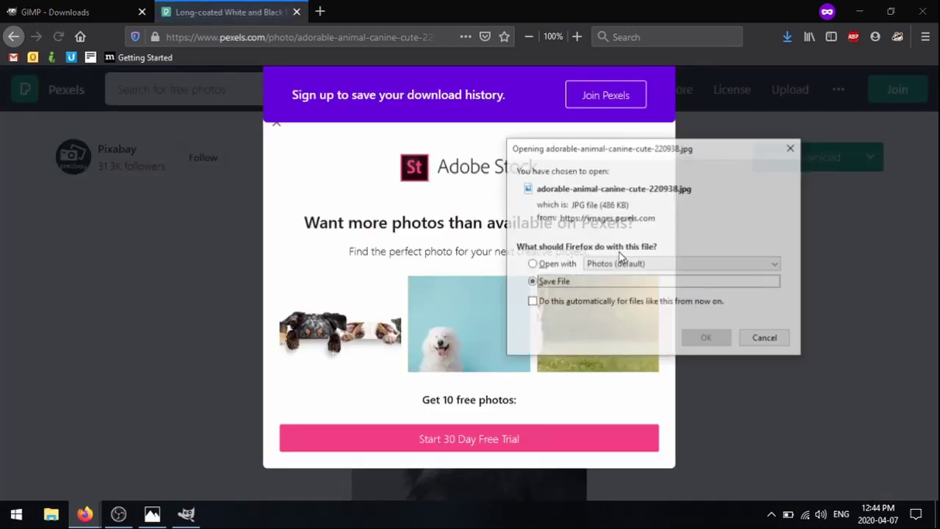
pyautogui.click(701, 339)
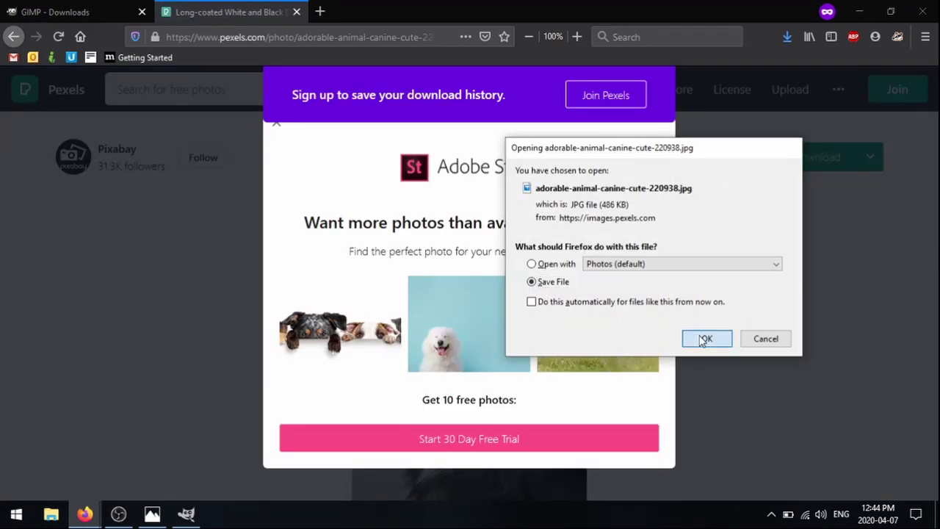
pyautogui.press('Return')
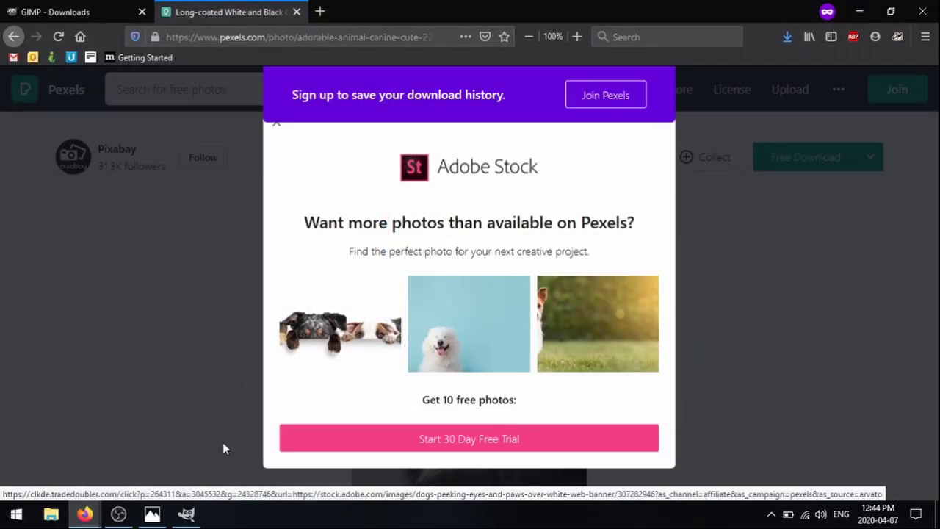
pyautogui.click(186, 513)
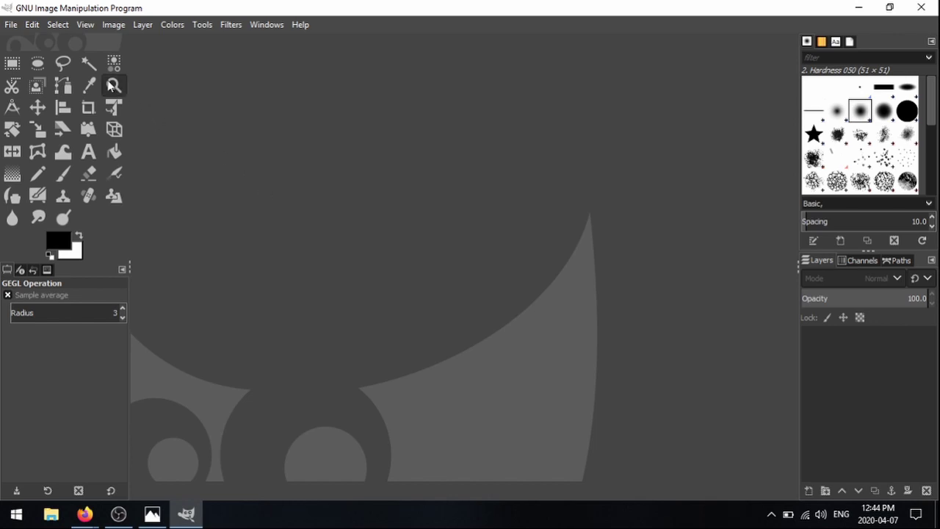
# - Open adorable-animal-canine-cute-220938.jpg in GIMP, reaching the sRGB profile conversion prompt
pyautogui.click(11, 24)
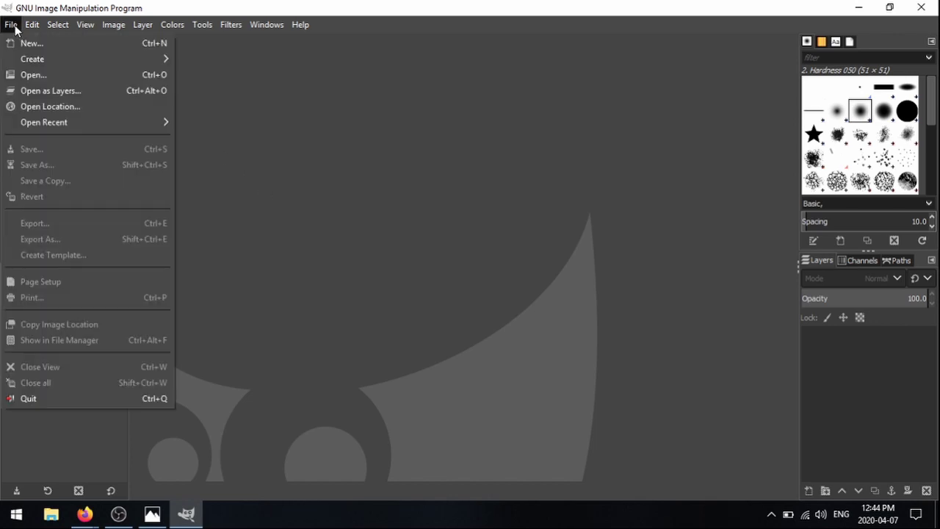
pyautogui.click(30, 74)
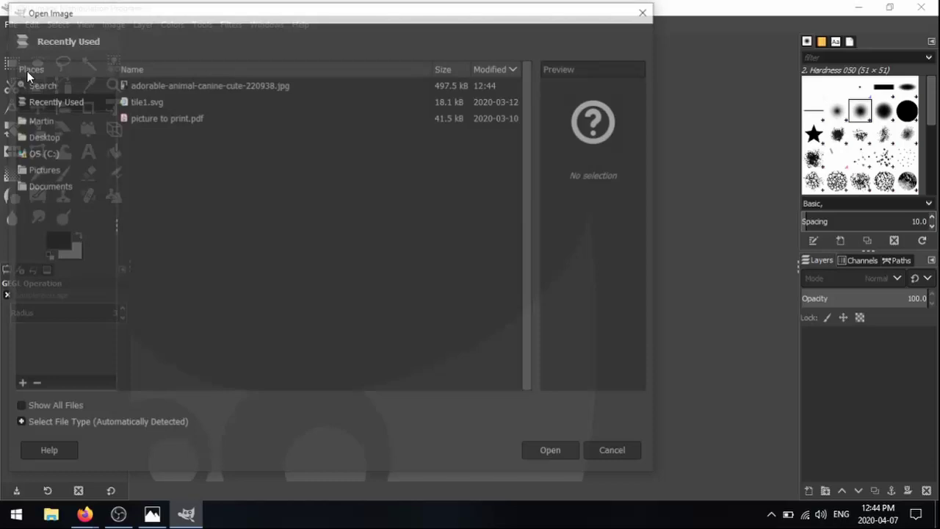
pyautogui.click(252, 88)
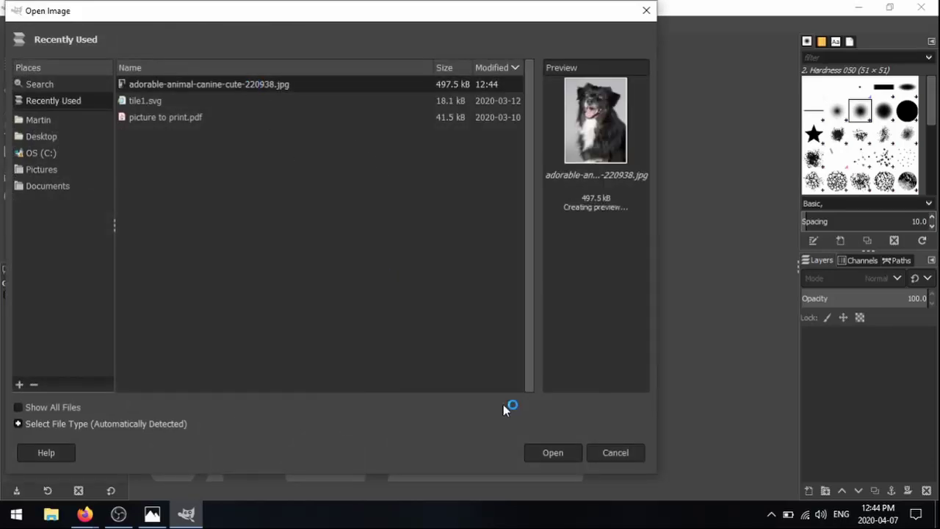
pyautogui.click(545, 451)
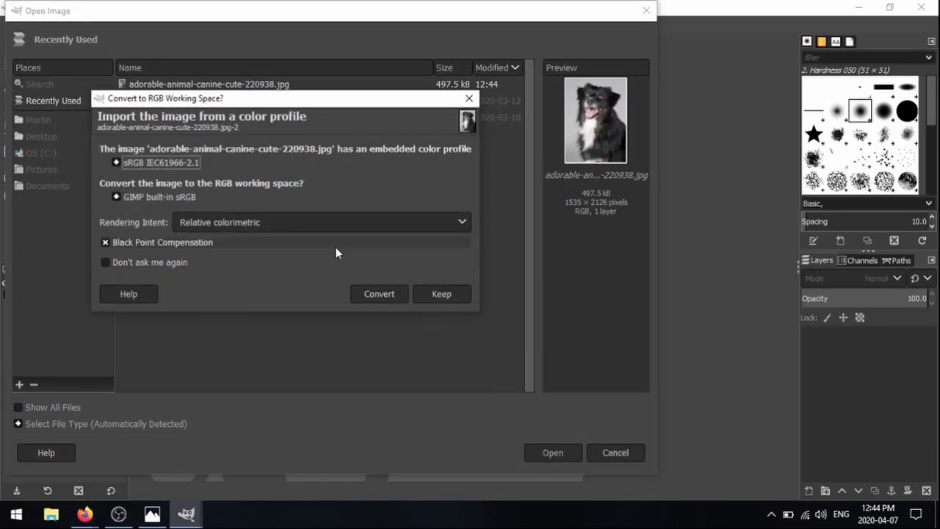
pyautogui.moveTo(379, 99); pyautogui.dragTo(369, 50)
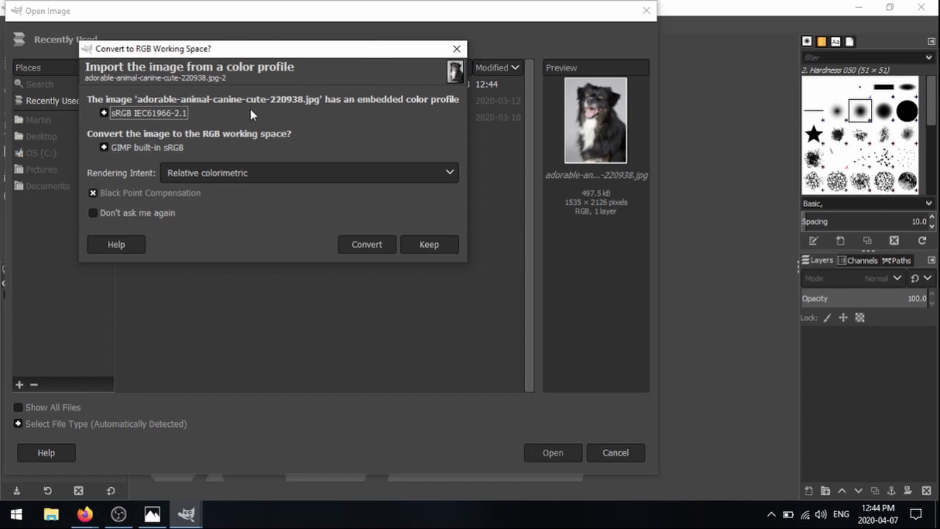
# - Keep the photo's original colour profile and navigate to Filters > Artistic
pyautogui.click(444, 244)
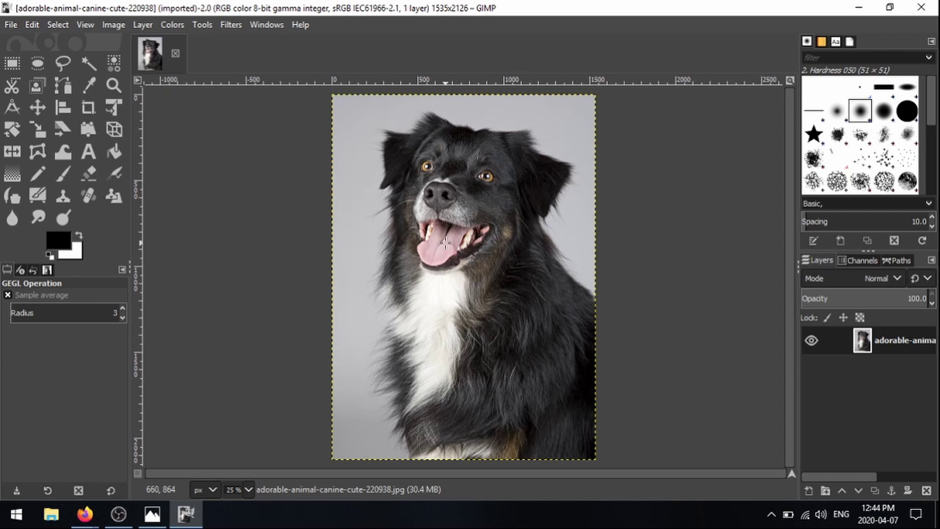
pyautogui.click(230, 27)
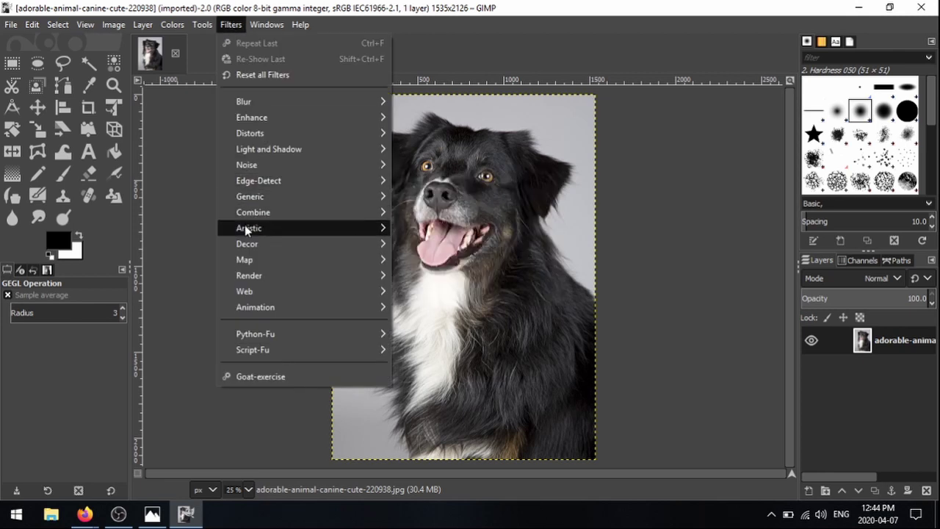
pyautogui.moveTo(246, 224)
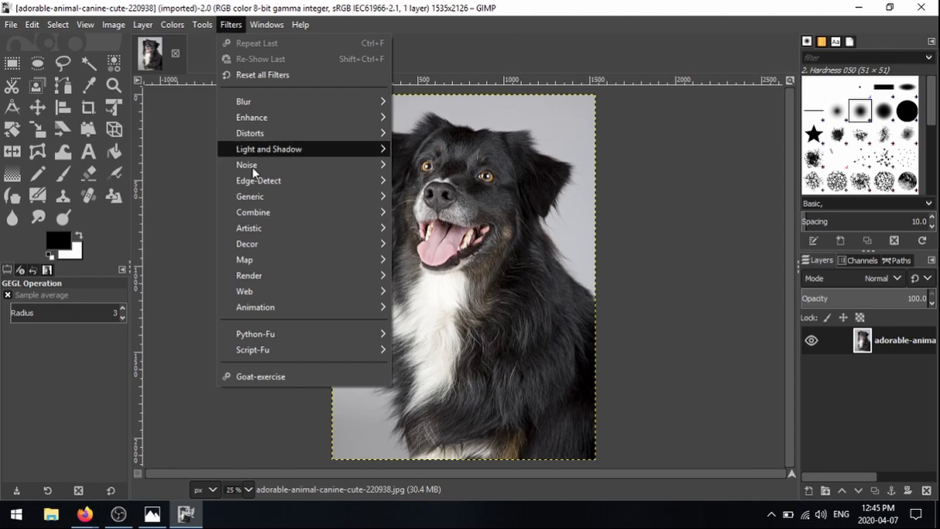
pyautogui.moveTo(294, 233)
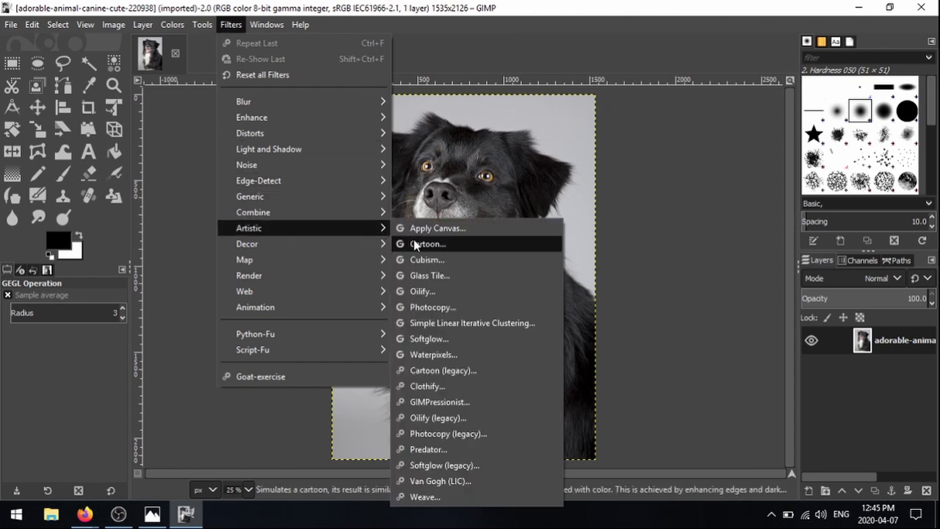
# - Set Photocopy to Sharpness 1.0, Mask Radius 22.2, Percent Black 1.0, Percent White 0.427, with split view
pyautogui.click(436, 312)
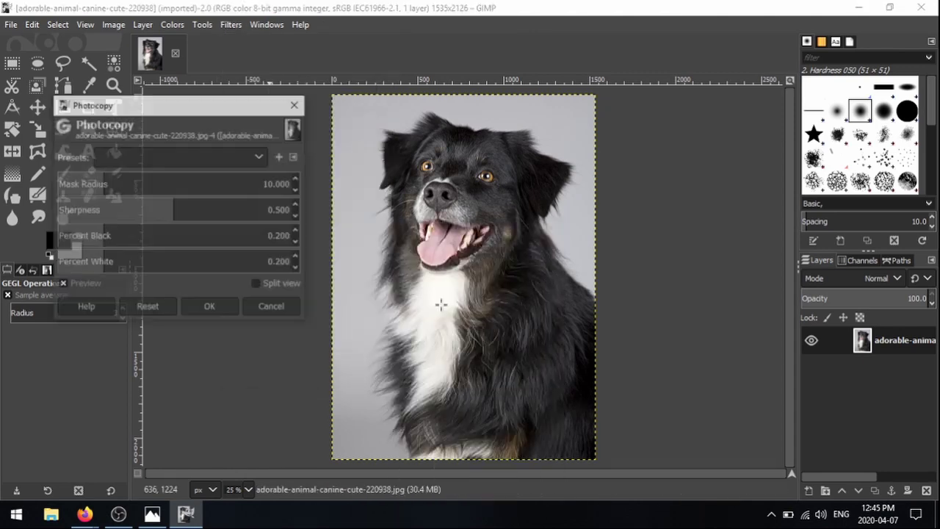
pyautogui.moveTo(235, 110)
pyautogui.mouseDown()
pyautogui.moveTo(464, 186)
pyautogui.moveTo(284, 116)
pyautogui.moveTo(248, 122)
pyautogui.mouseUp()
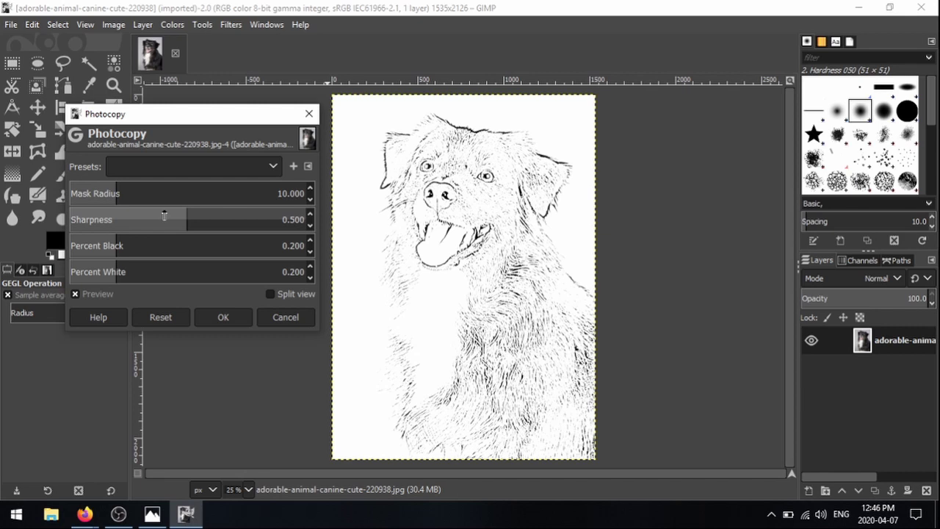
pyautogui.moveTo(163, 215); pyautogui.dragTo(359, 217)
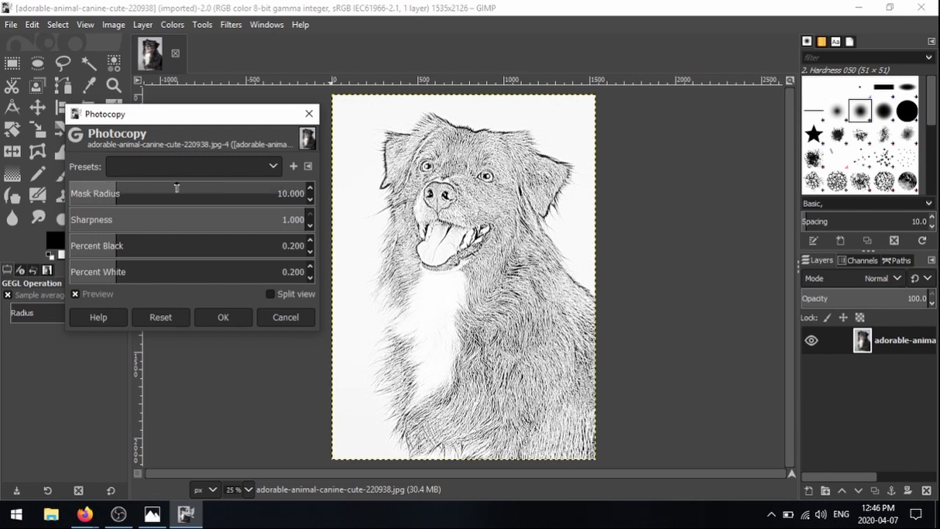
pyautogui.moveTo(163, 189); pyautogui.dragTo(174, 192)
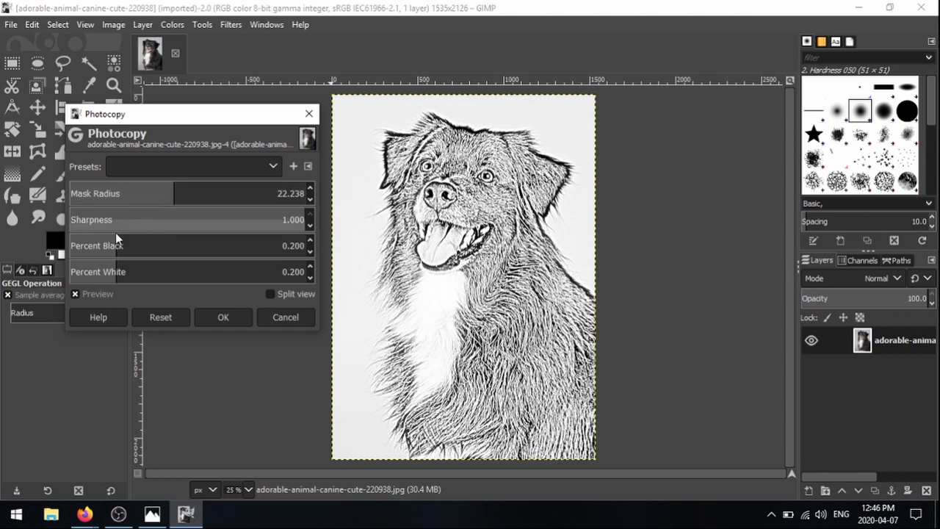
pyautogui.moveTo(130, 245); pyautogui.dragTo(351, 243)
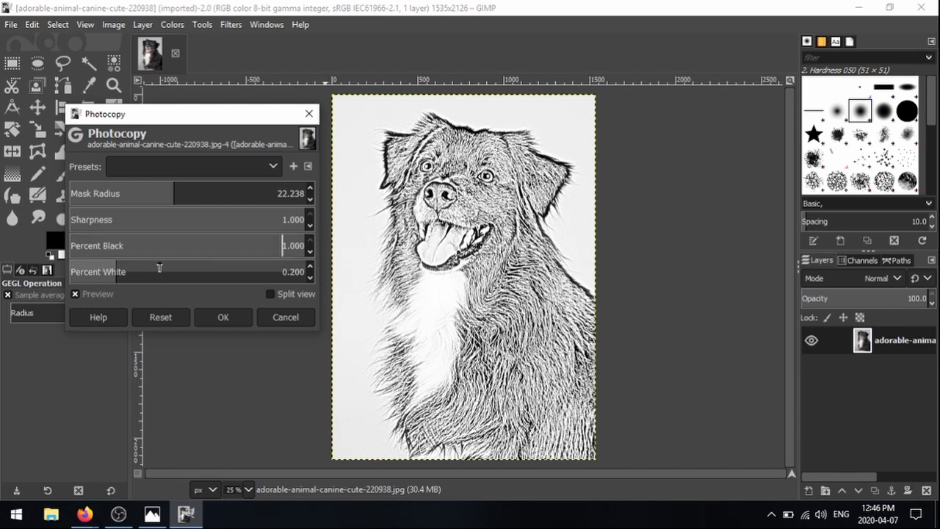
pyautogui.click(170, 271)
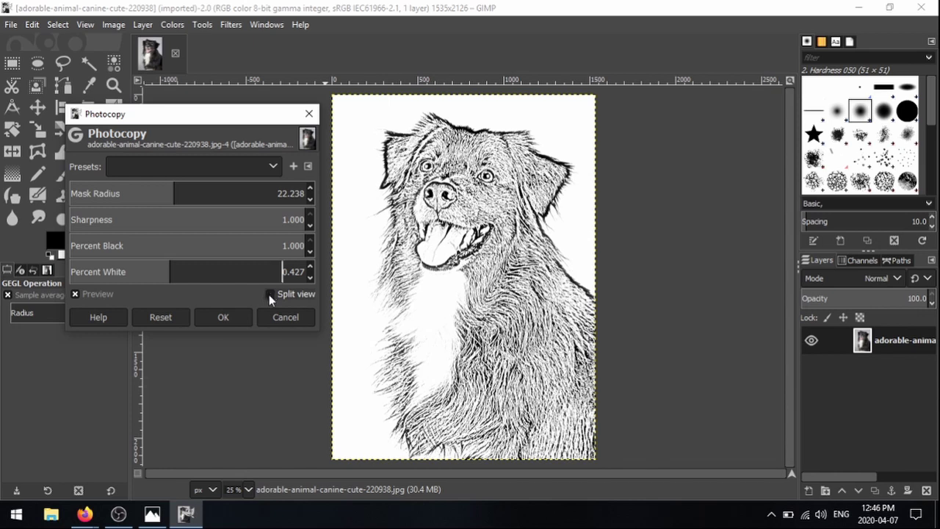
pyautogui.click(271, 294)
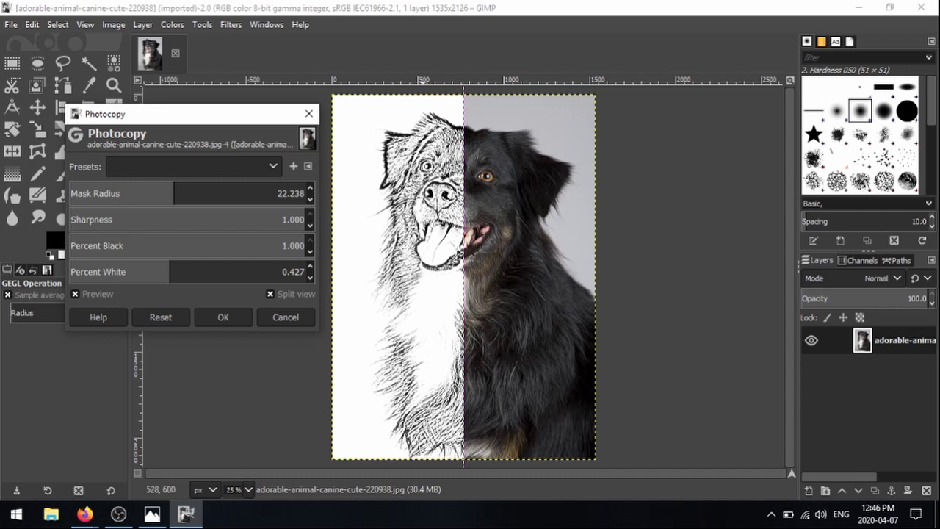
# - Apply the Photocopy sketch and crop the dog image to 1359×2058 pixels
pyautogui.click(223, 317)
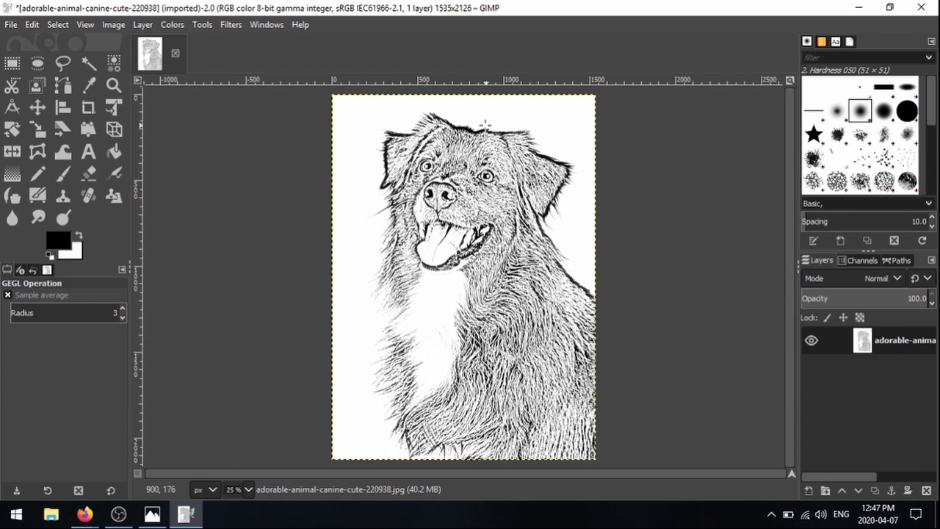
pyautogui.click(93, 108)
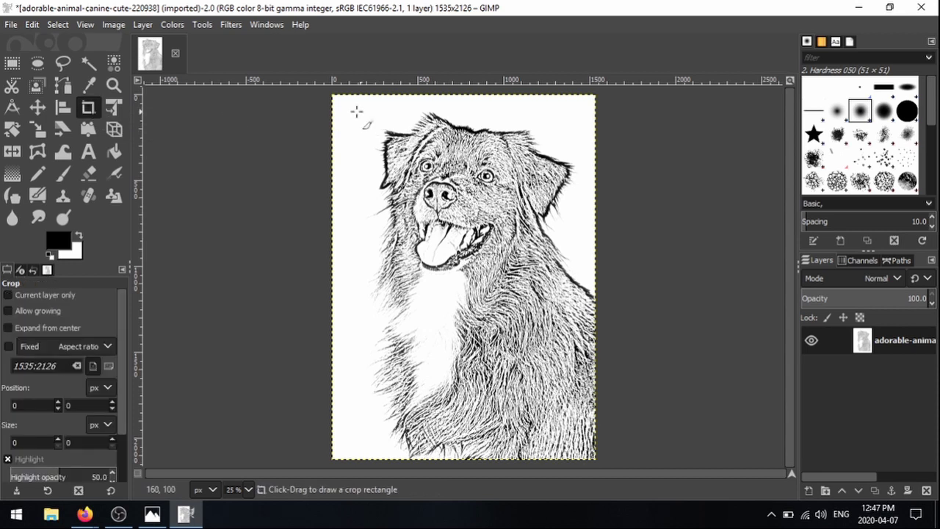
pyautogui.moveTo(350, 108); pyautogui.dragTo(612, 465)
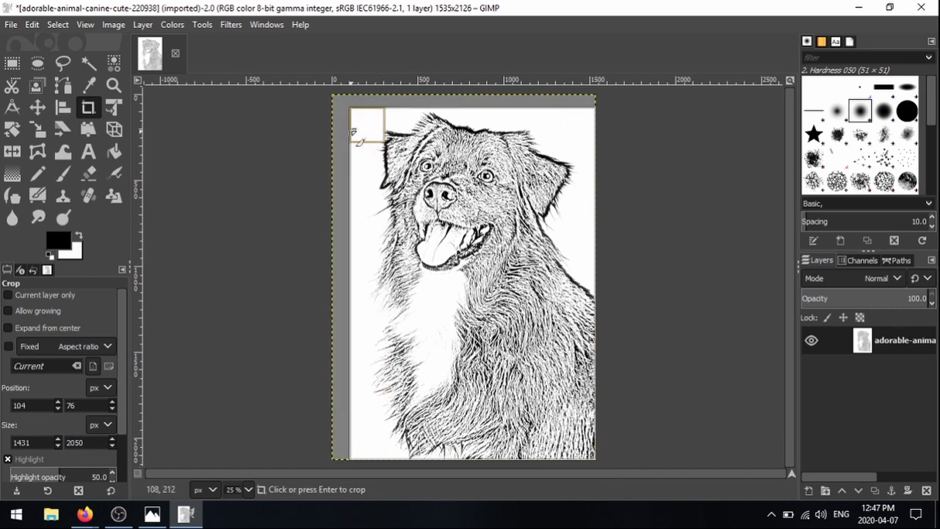
pyautogui.moveTo(360, 126); pyautogui.dragTo(379, 124)
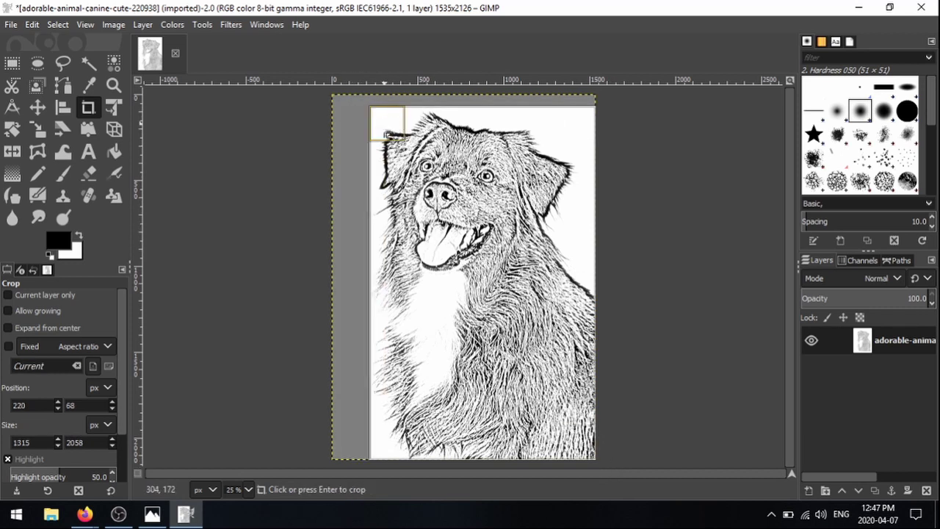
pyautogui.moveTo(384, 243); pyautogui.dragTo(376, 243)
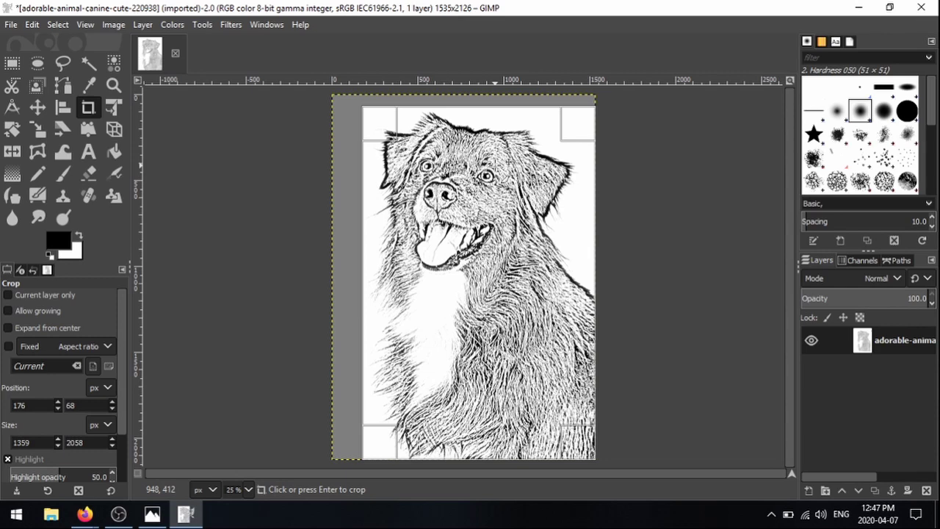
pyautogui.click(506, 170)
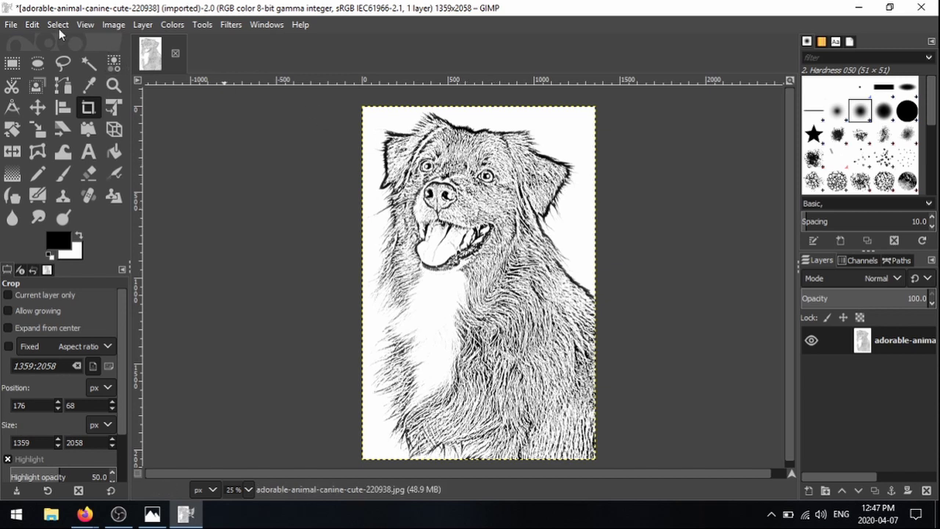
# - Export the image under the new name 'dog engrave file' instead of overwriting the photo
pyautogui.click(11, 25)
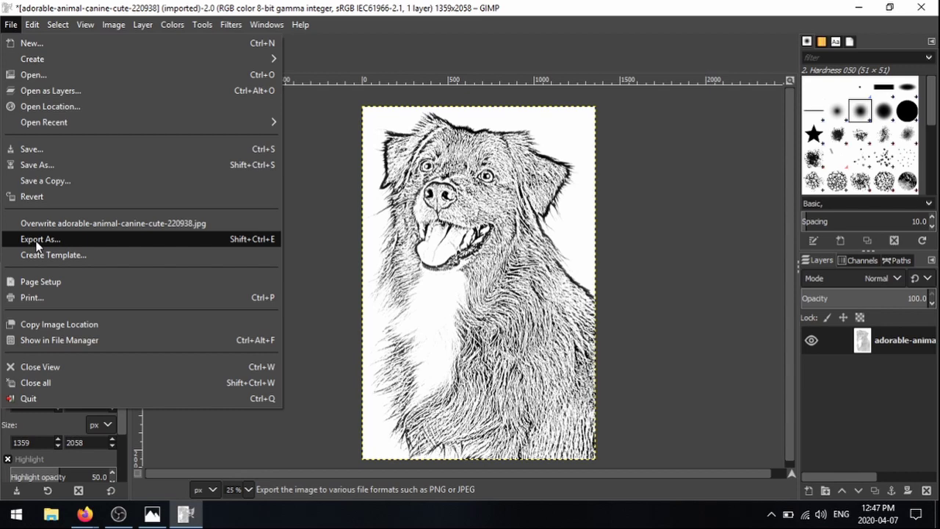
pyautogui.click(79, 238)
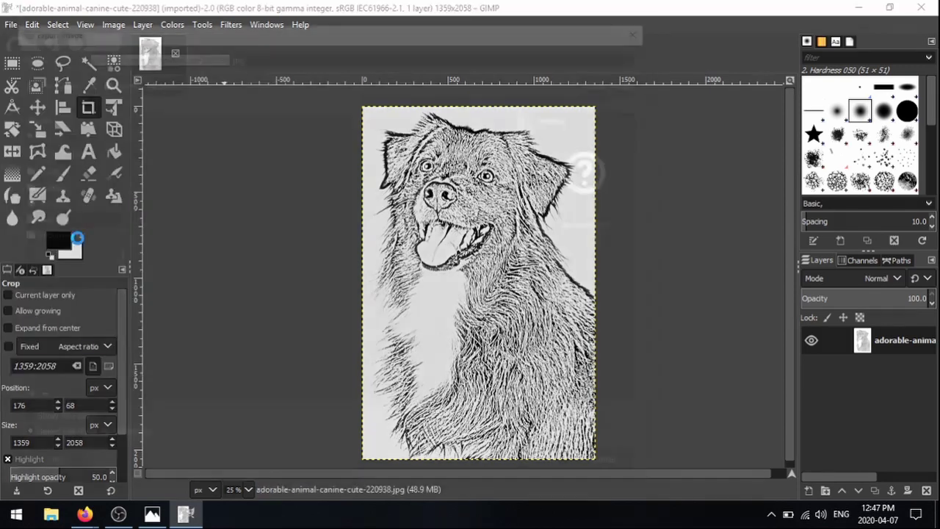
pyautogui.click(551, 467)
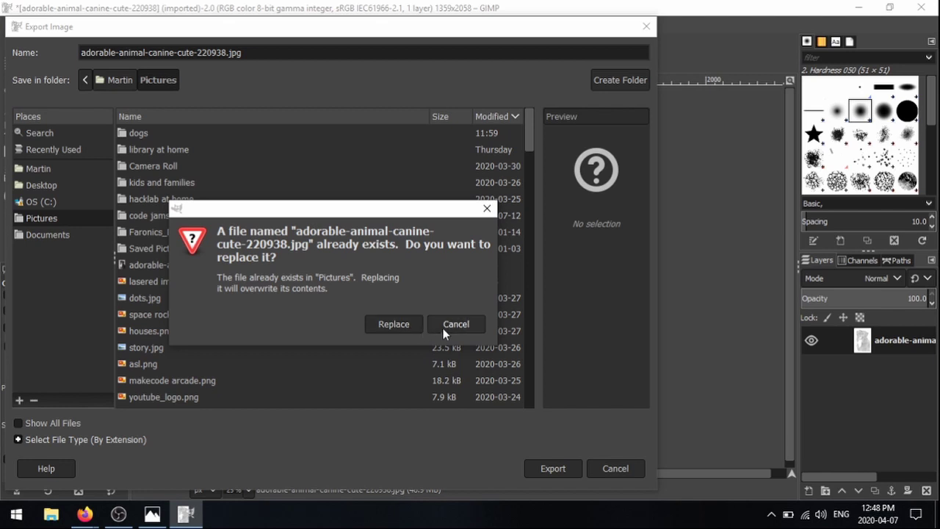
pyautogui.moveTo(385, 213); pyautogui.dragTo(319, 195)
pyautogui.click(389, 305)
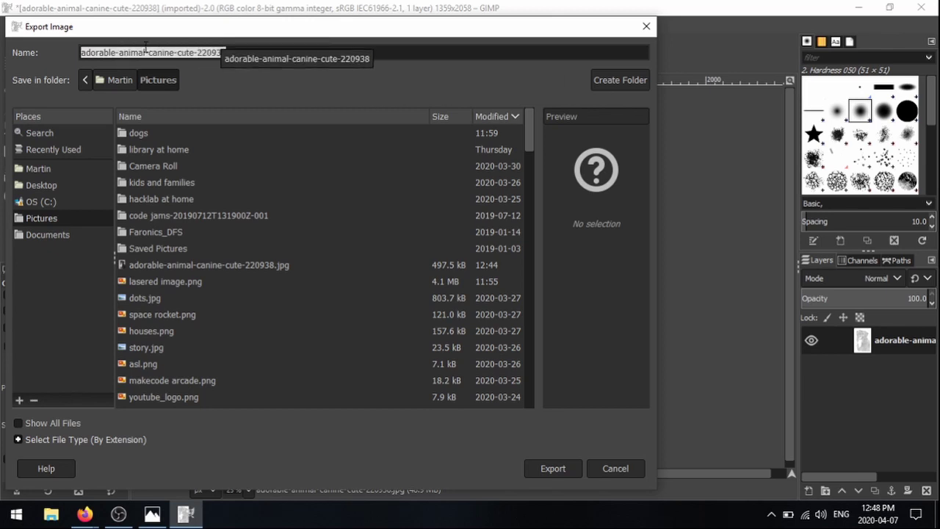
pyautogui.write('dog eng')
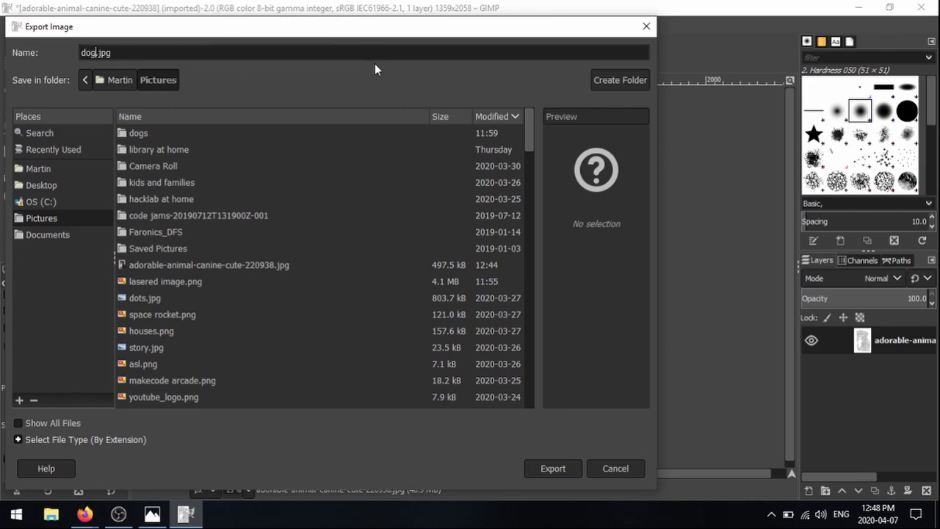
pyautogui.write('rave file')
pyautogui.click(543, 464)
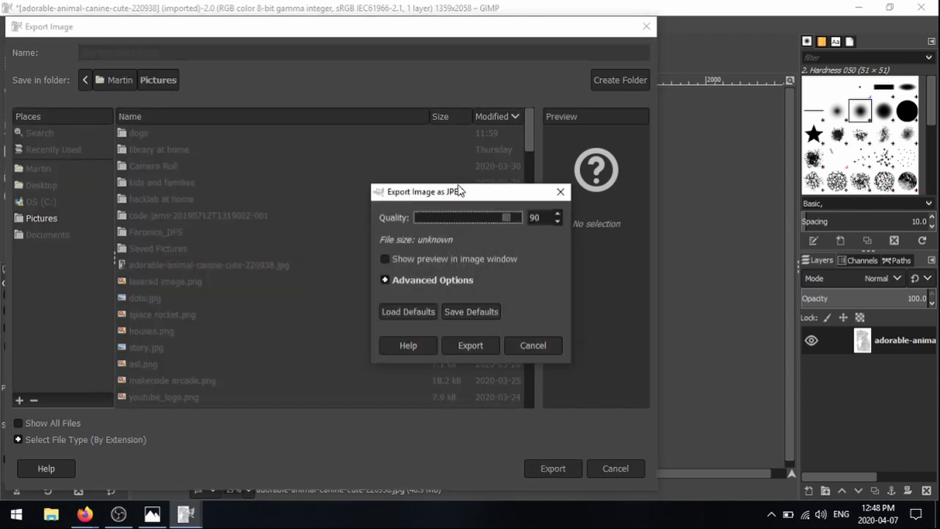
# - Set the JPEG quality to 100 and finish the export
pyautogui.moveTo(457, 190); pyautogui.dragTo(231, 141)
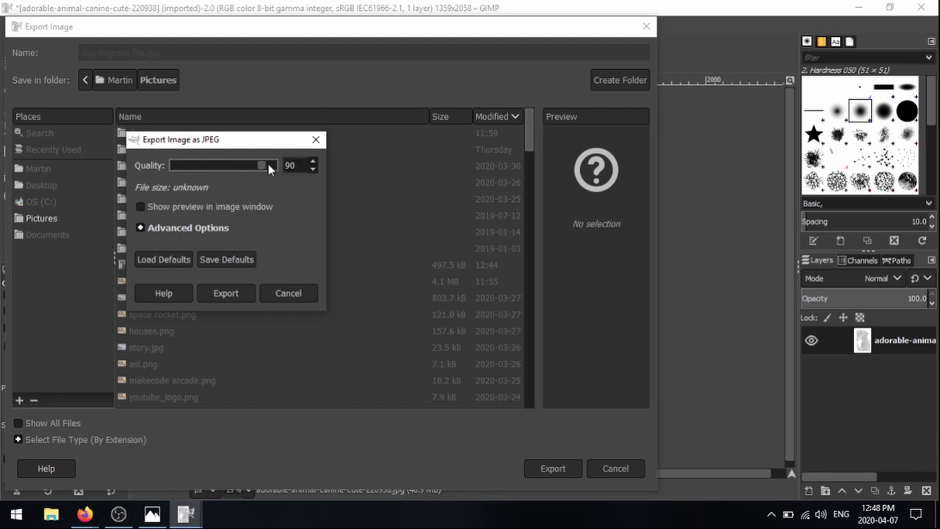
pyautogui.moveTo(265, 166); pyautogui.dragTo(337, 173)
pyautogui.click(227, 293)
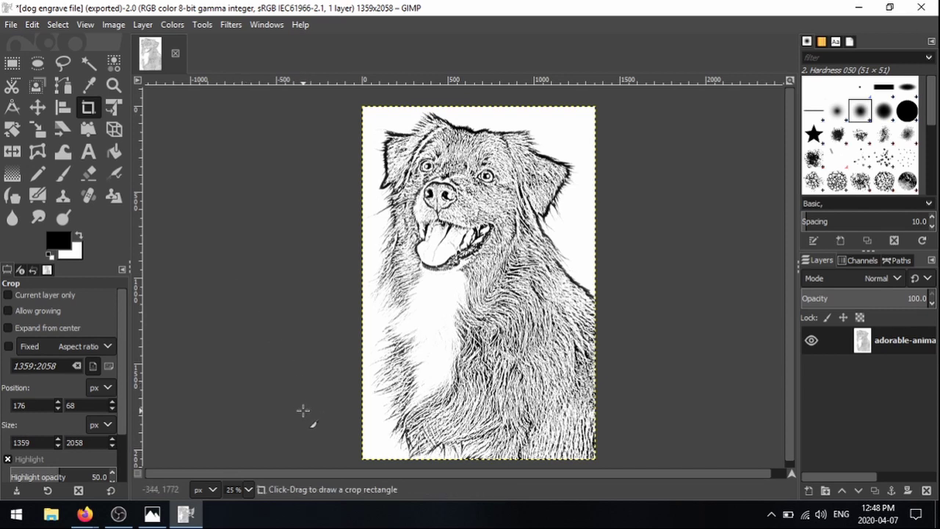
# - Launch Inkscape by searching 'ink' in the Start menu
pyautogui.click(2, 521)
pyautogui.write('ink')
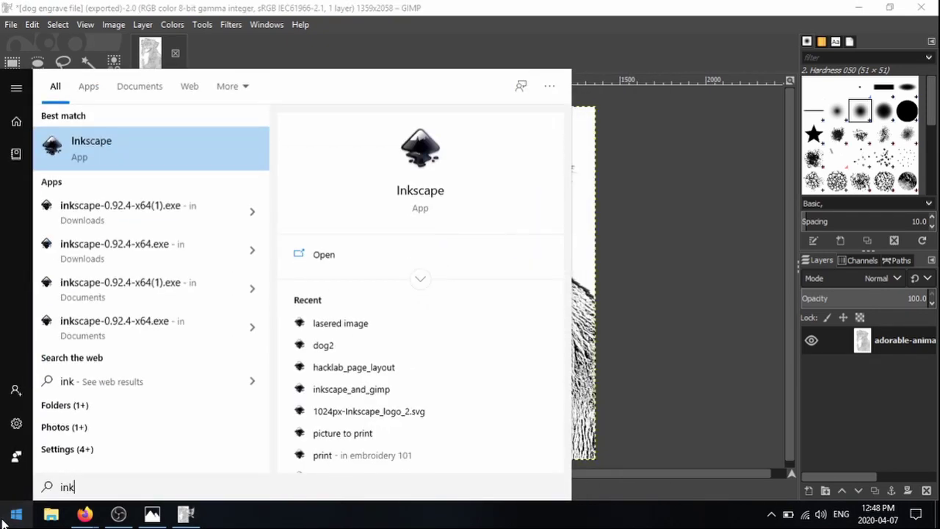
pyautogui.press('Return')
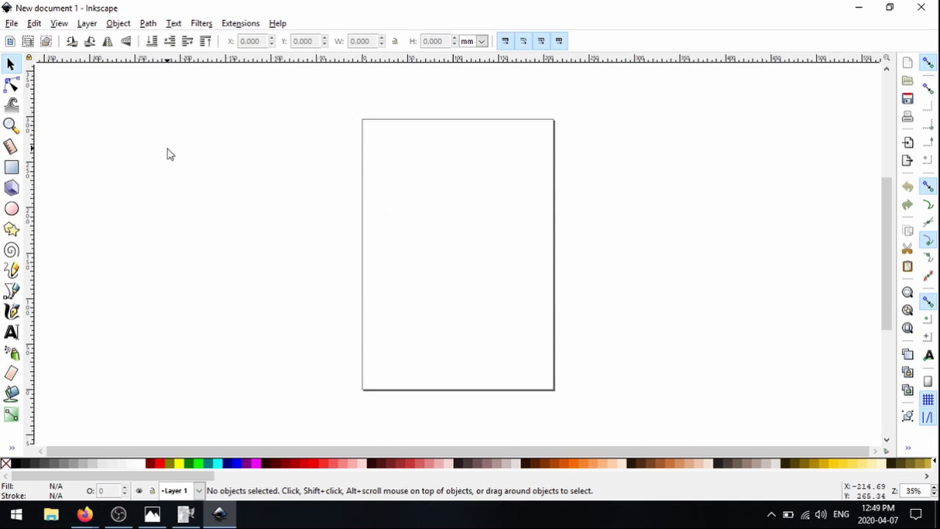
# - Import the 1359×2058 'dog engrave file' JPEG into the document as an embedded image
pyautogui.click(12, 24)
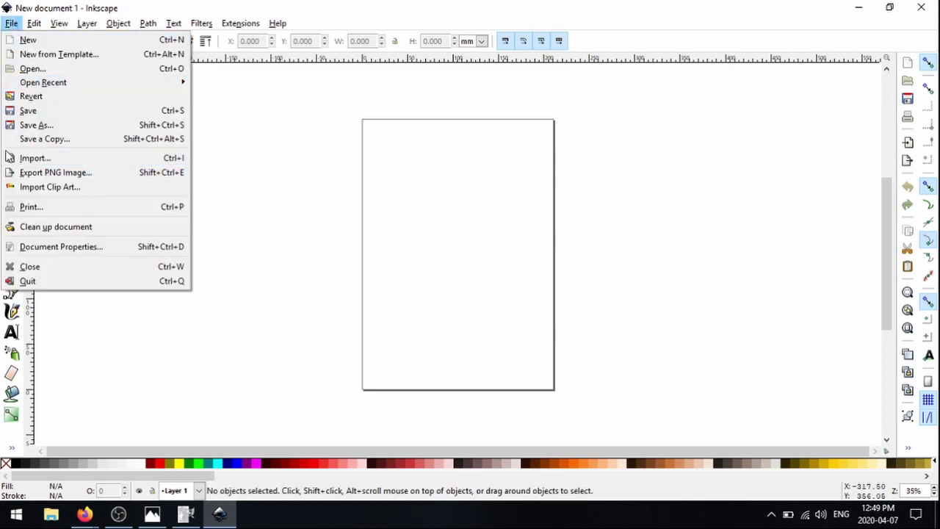
pyautogui.click(35, 158)
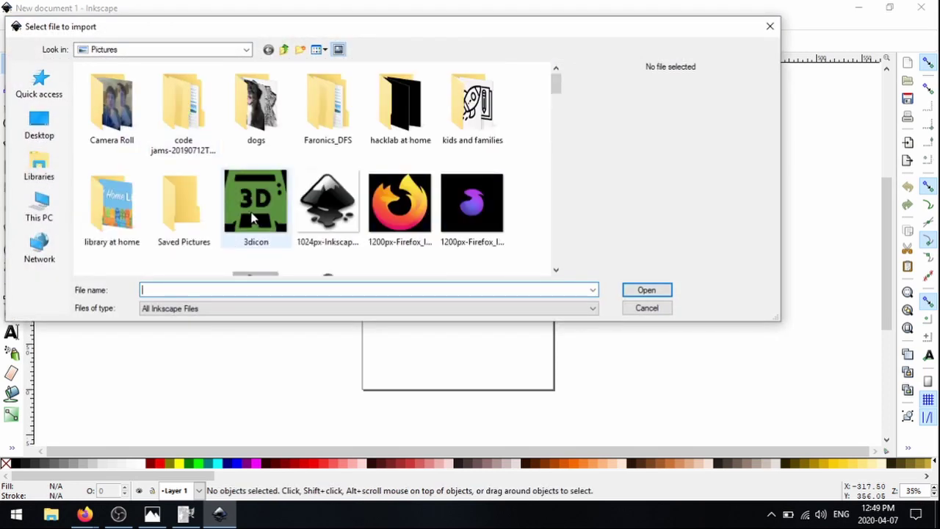
pyautogui.scroll(-3, 249, 194)
pyautogui.click(248, 187)
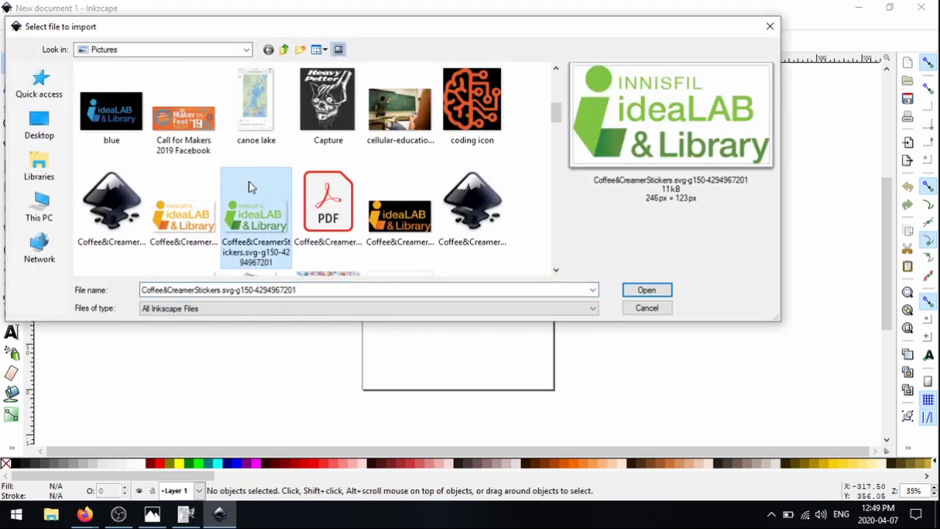
pyautogui.scroll(-2, 249, 188)
pyautogui.click(252, 189)
pyautogui.scroll(-1, 253, 190)
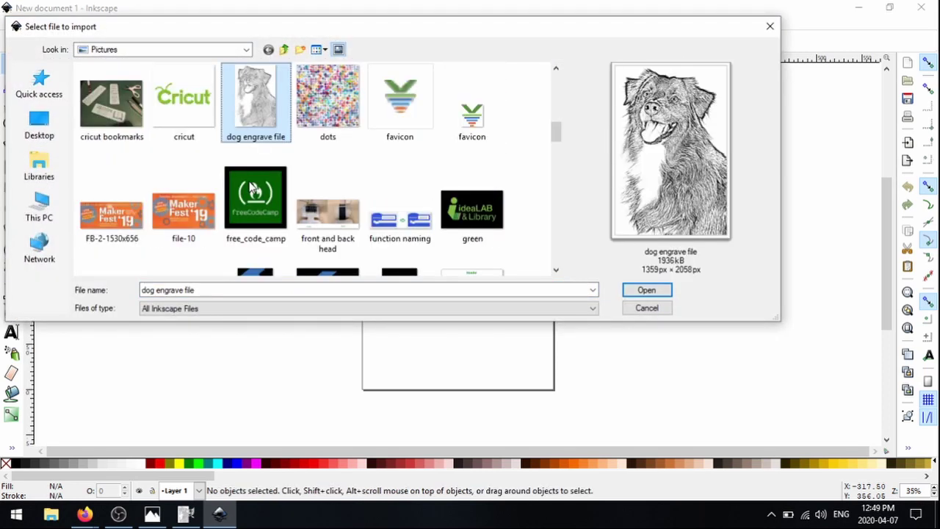
pyautogui.click(639, 291)
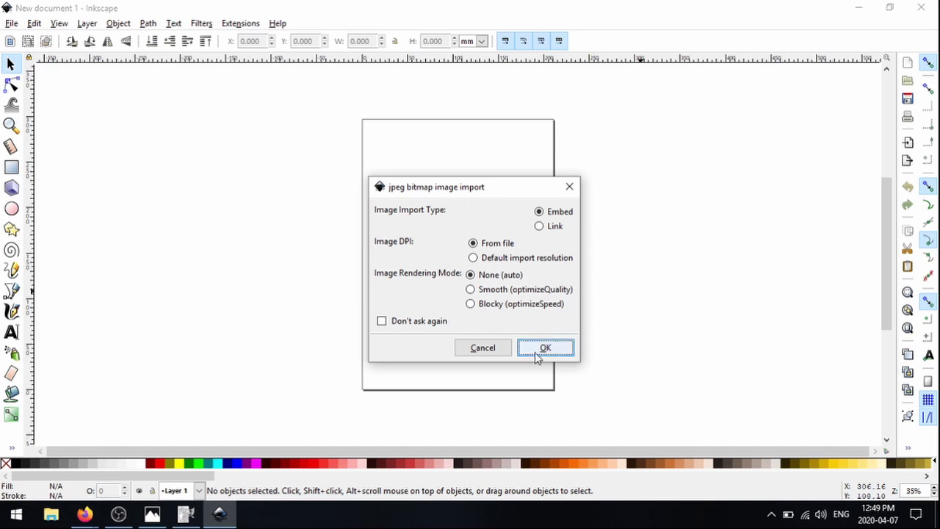
pyautogui.click(558, 351)
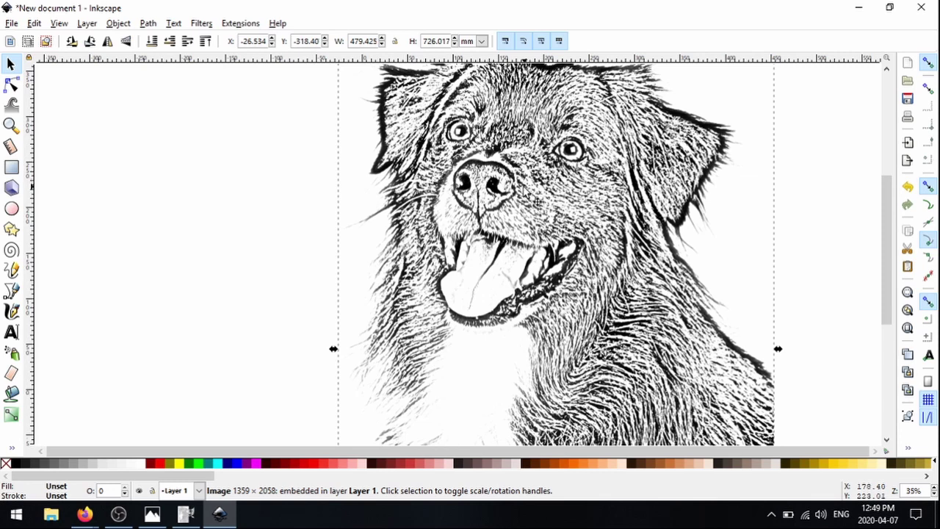
# - Move the dog image and scale it down to about 75% (128.767 × 194.999 mm)
pyautogui.press('ctrl')
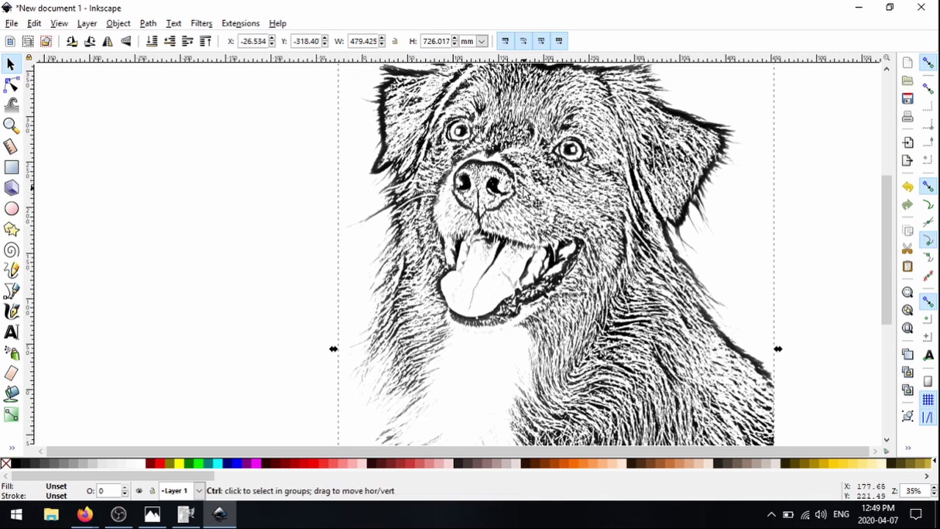
pyautogui.scroll(-3, 522, 193)
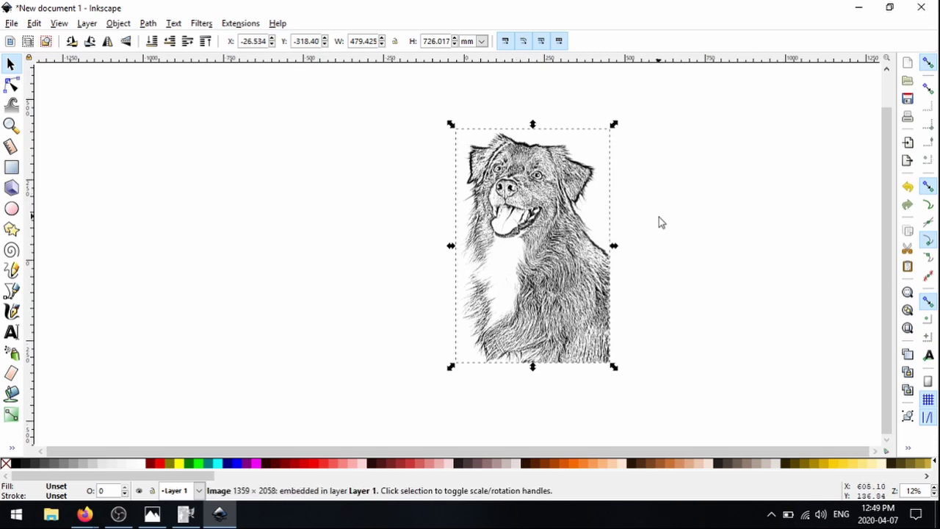
pyautogui.scroll(2, 658, 216)
pyautogui.scroll(-2, 657, 218)
pyautogui.scroll(2, 657, 218)
pyautogui.scroll(-2, 659, 220)
pyautogui.moveTo(541, 194); pyautogui.dragTo(664, 146)
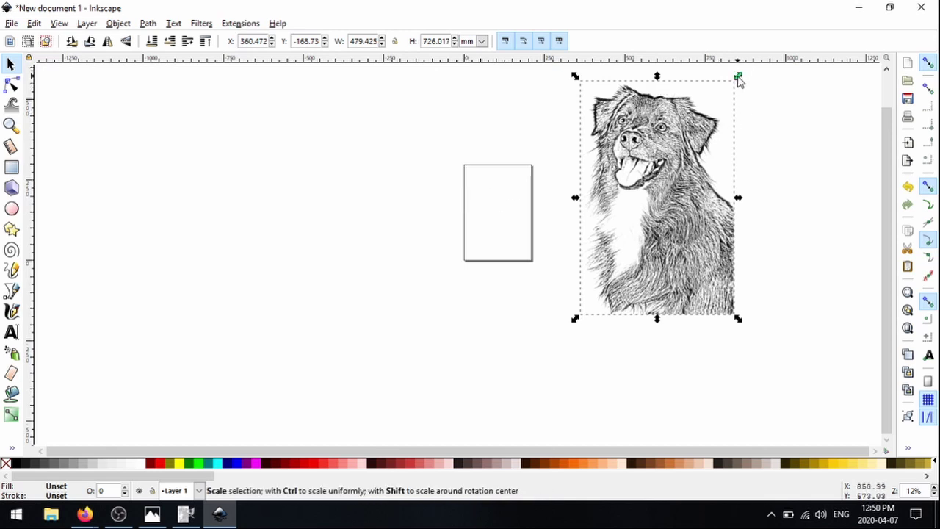
pyautogui.moveTo(738, 79); pyautogui.dragTo(508, 193)
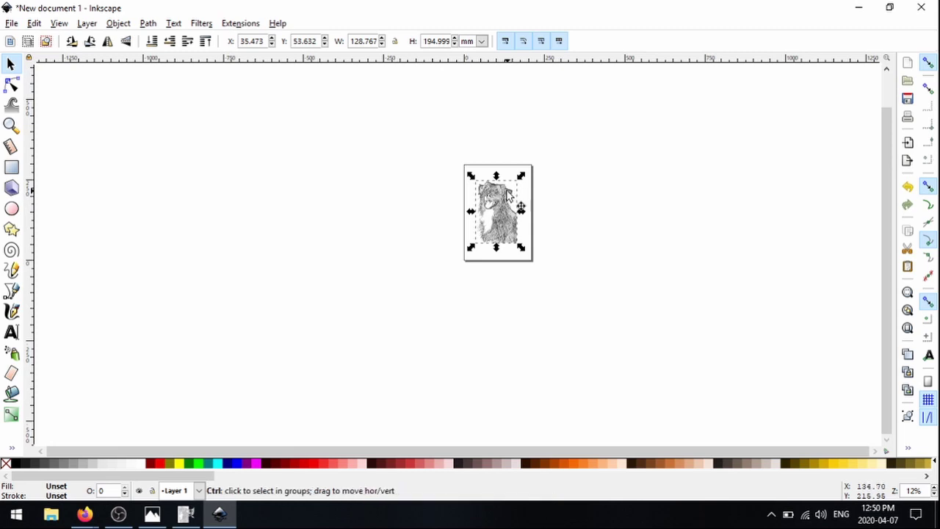
# - Nudge the dog sketch slightly to the right on the page
pyautogui.scroll(4, 509, 192)
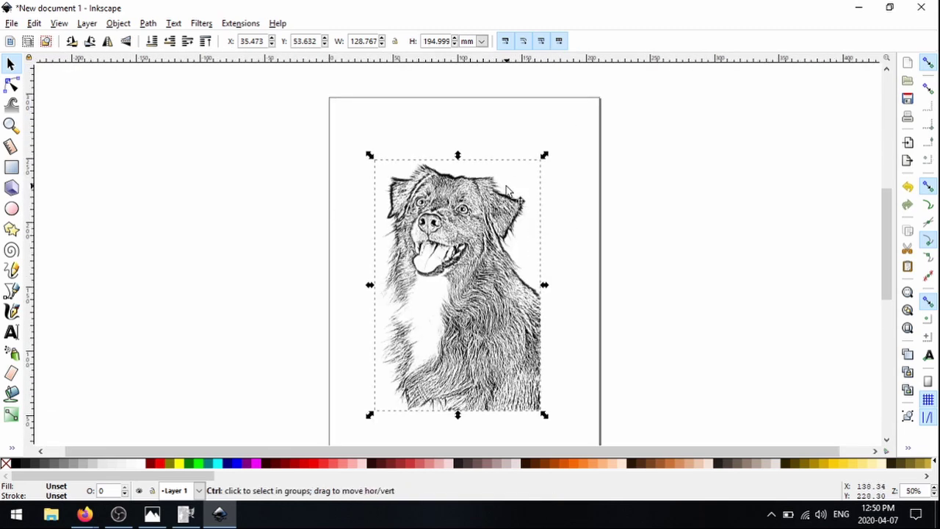
pyautogui.scroll(-1, 509, 192)
pyautogui.scroll(-1, 558, 185)
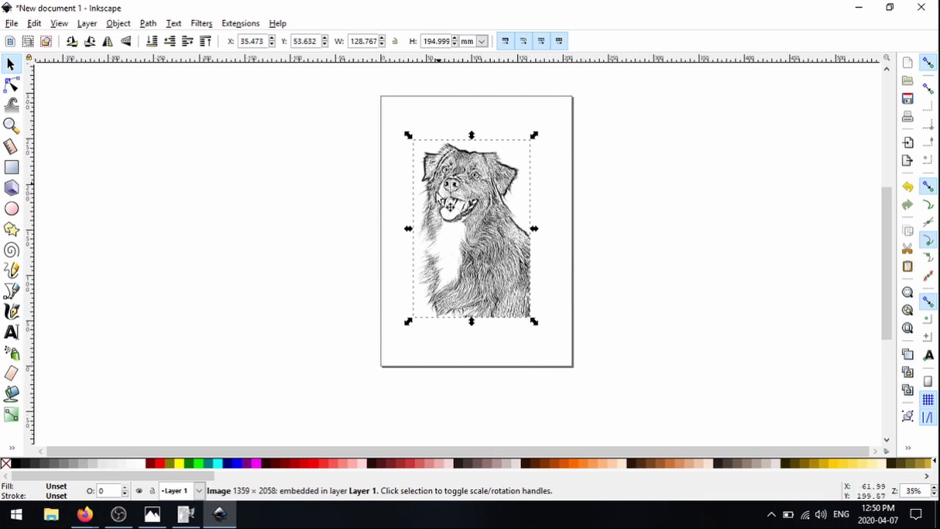
pyautogui.moveTo(461, 188)
pyautogui.mouseDown()
pyautogui.moveTo(429, 222)
pyautogui.moveTo(478, 168)
pyautogui.moveTo(472, 185)
pyautogui.mouseUp()
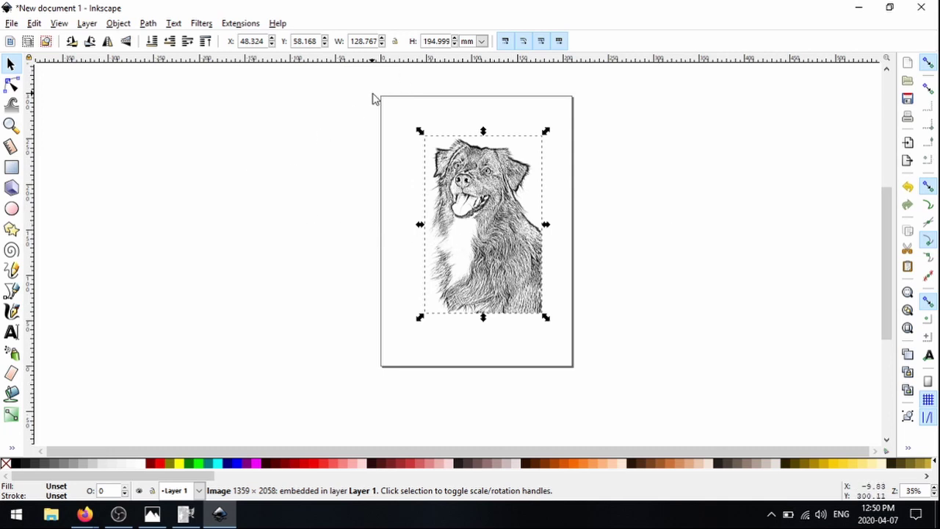
# - In Document Properties, switch page units to inches and set width and height to 6
pyautogui.click(11, 23)
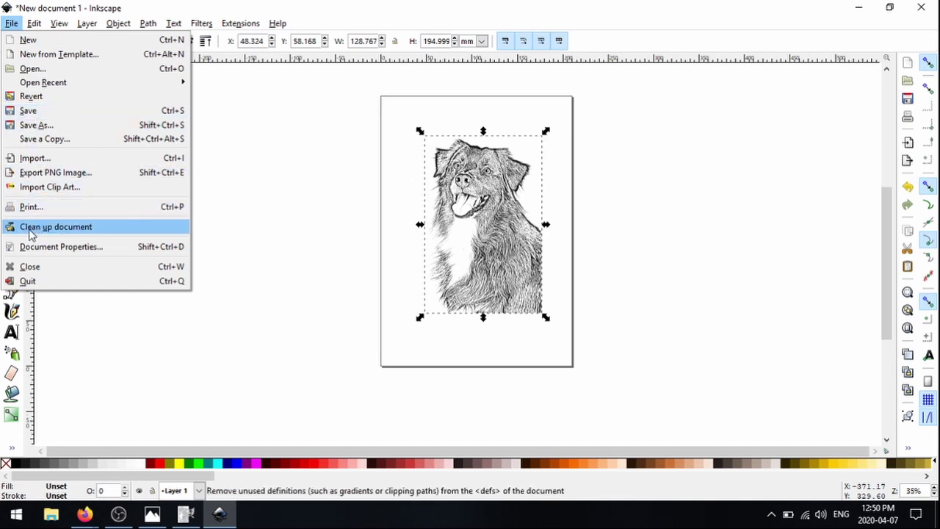
pyautogui.click(95, 247)
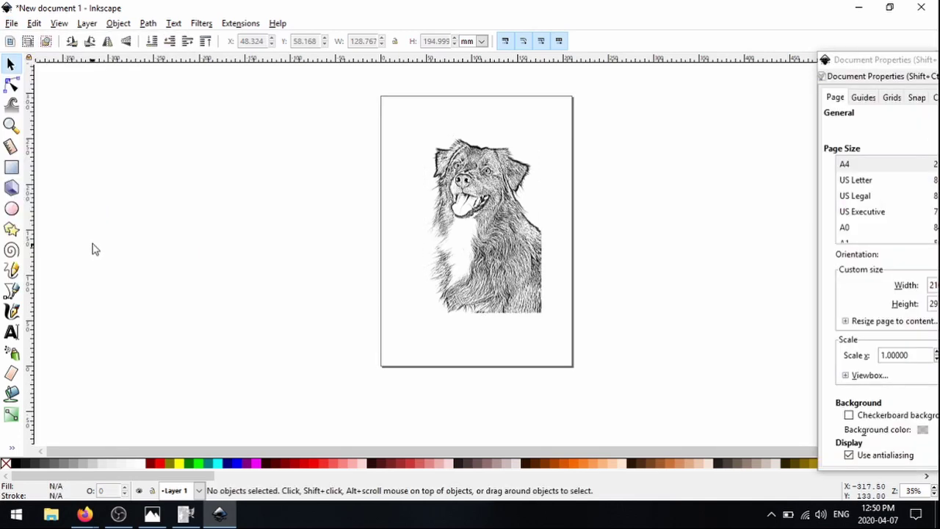
pyautogui.moveTo(881, 63); pyautogui.dragTo(314, 22)
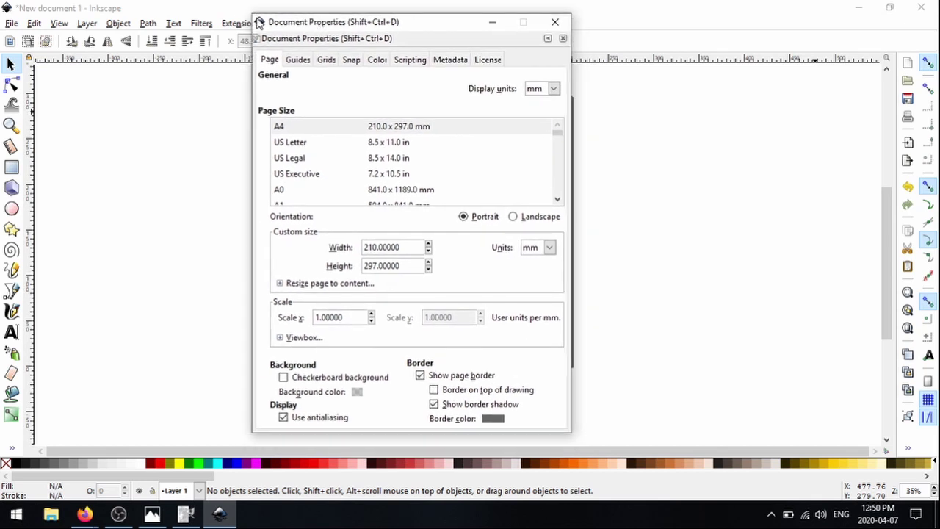
pyautogui.click(549, 249)
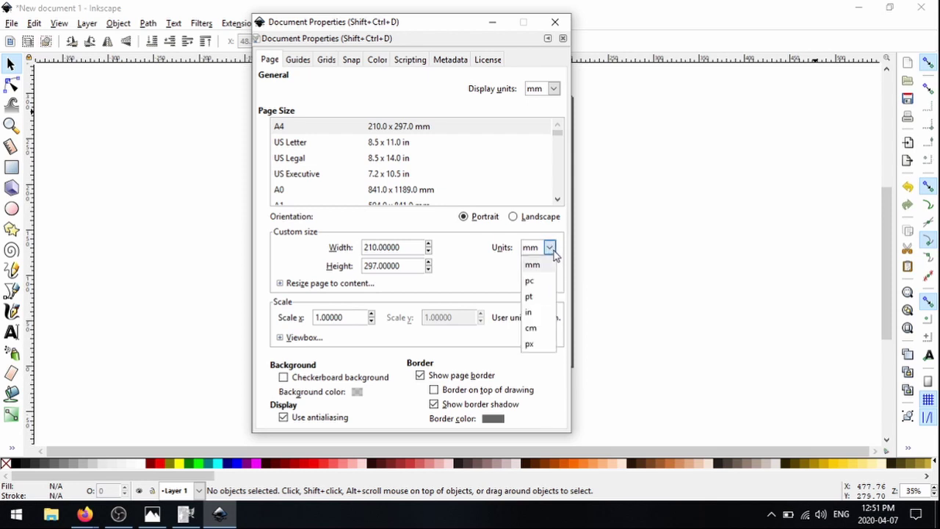
pyautogui.click(529, 312)
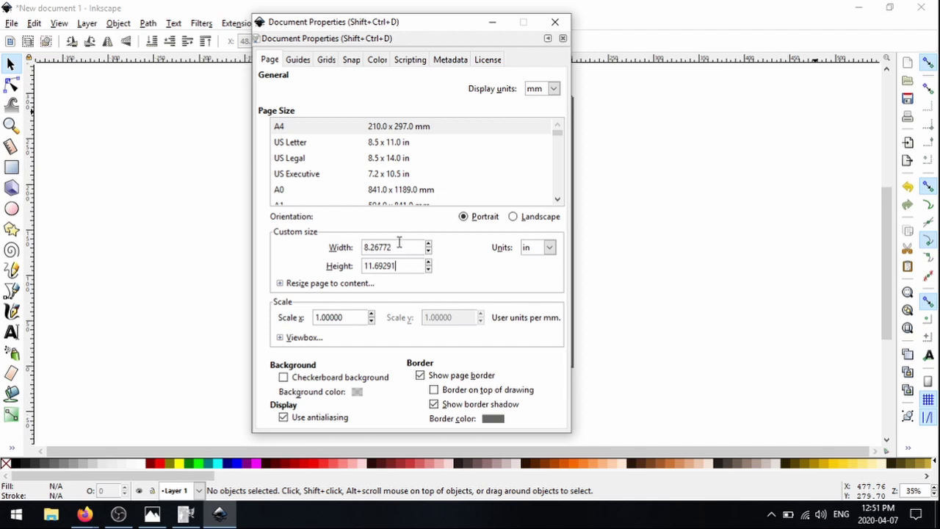
pyautogui.moveTo(403, 247); pyautogui.dragTo(331, 246)
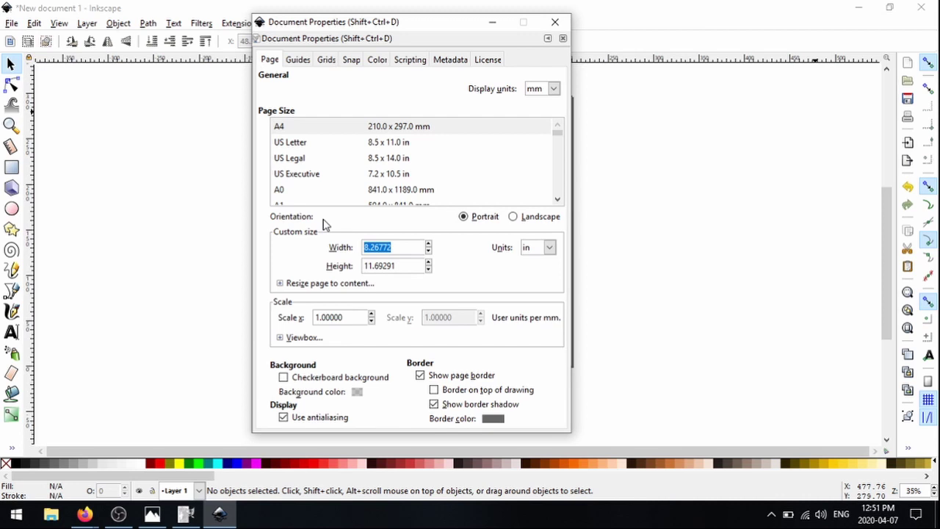
pyautogui.write('6')
pyautogui.moveTo(403, 265); pyautogui.dragTo(299, 267)
pyautogui.write('6')
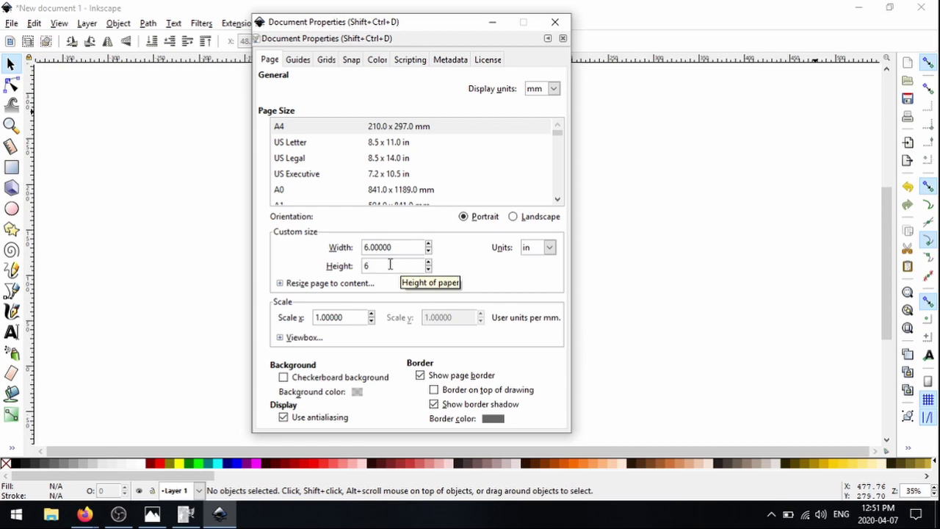
pyautogui.press('Return')
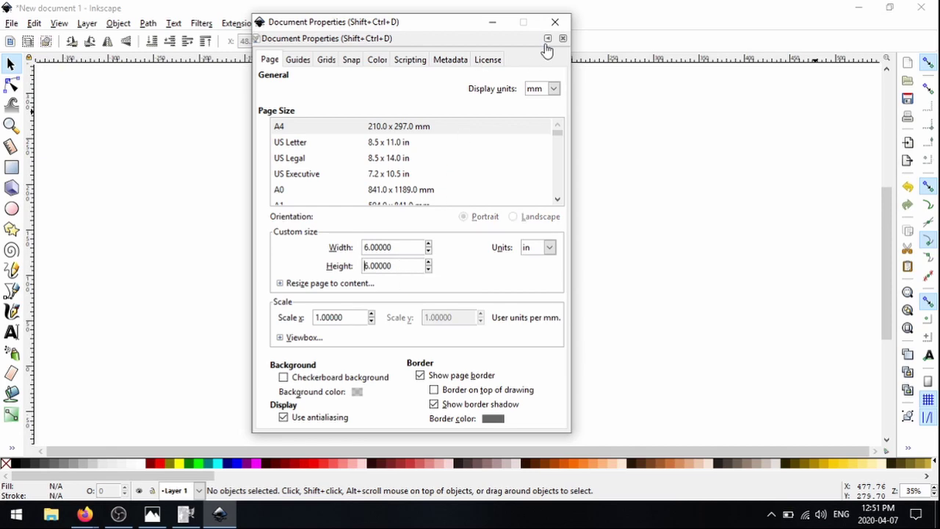
pyautogui.click(555, 21)
# - Scale the dog sketch to about 68% (85.837 × 129.987 mm) and centre it on the page
pyautogui.scroll(-3, 547, 169)
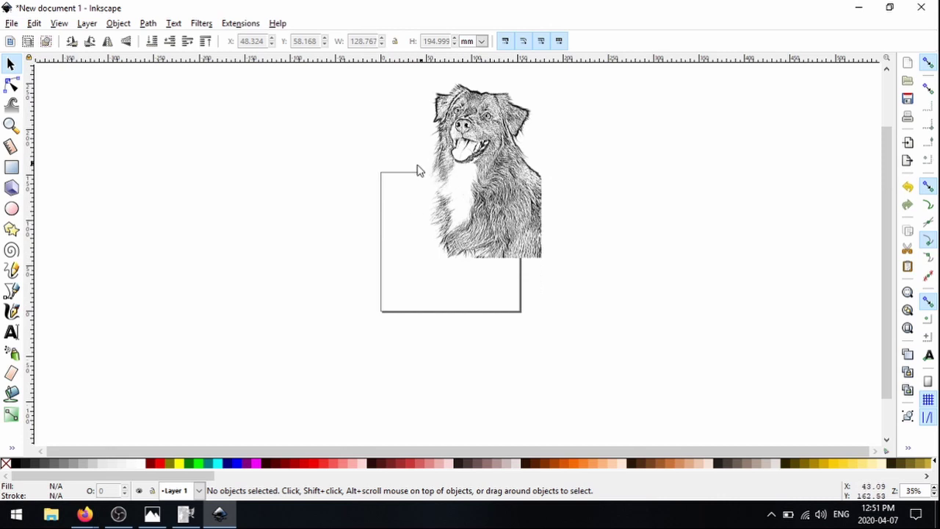
pyautogui.moveTo(502, 171); pyautogui.dragTo(639, 237)
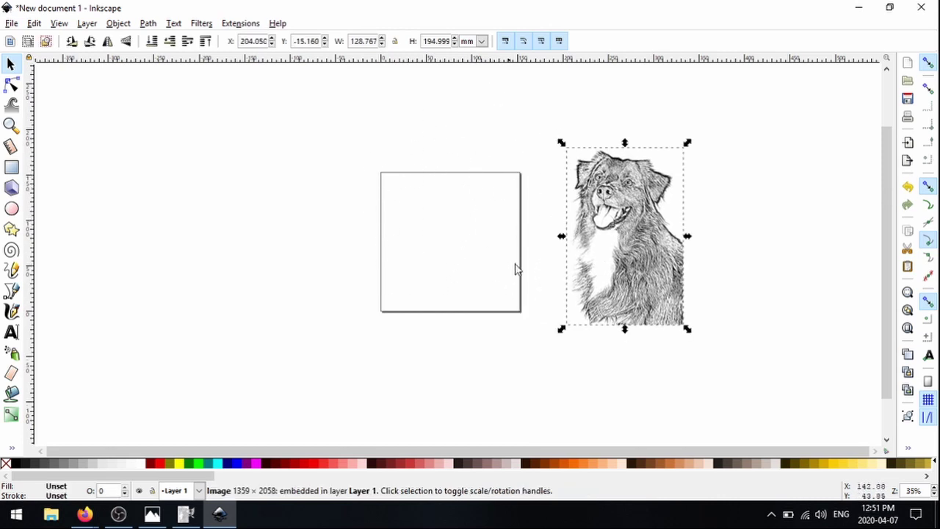
pyautogui.moveTo(641, 218); pyautogui.dragTo(463, 190)
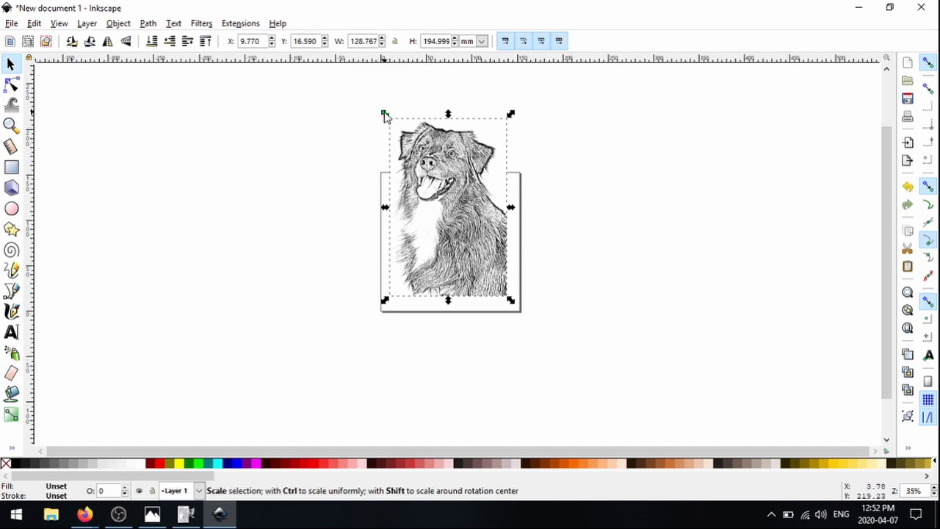
pyautogui.moveTo(384, 113); pyautogui.dragTo(421, 174)
pyautogui.moveTo(464, 228); pyautogui.dragTo(448, 234)
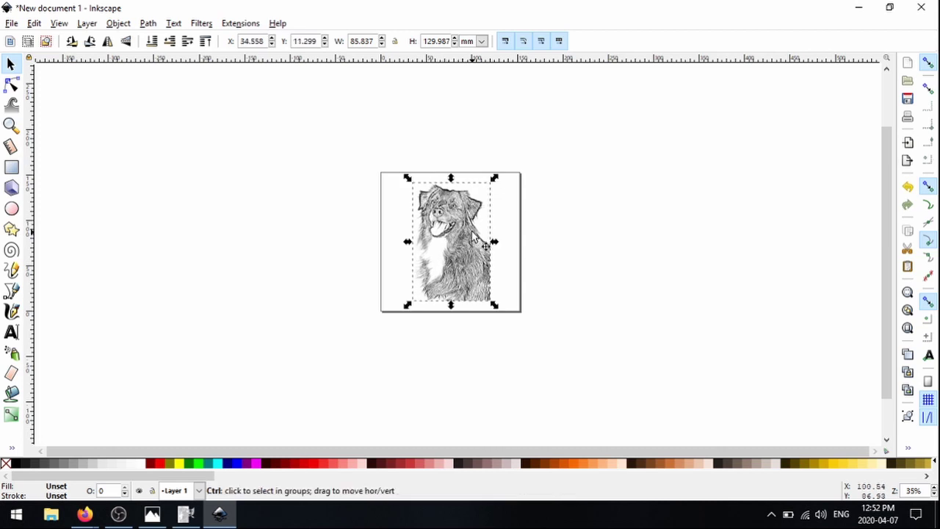
pyautogui.scroll(2, 472, 234)
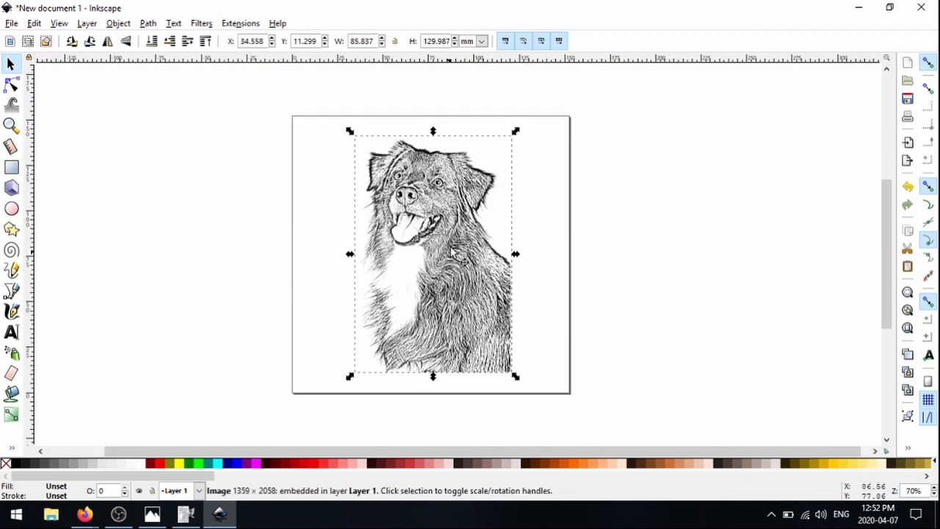
pyautogui.moveTo(452, 223)
pyautogui.mouseDown()
pyautogui.moveTo(432, 220)
pyautogui.moveTo(449, 221)
pyautogui.mouseUp()
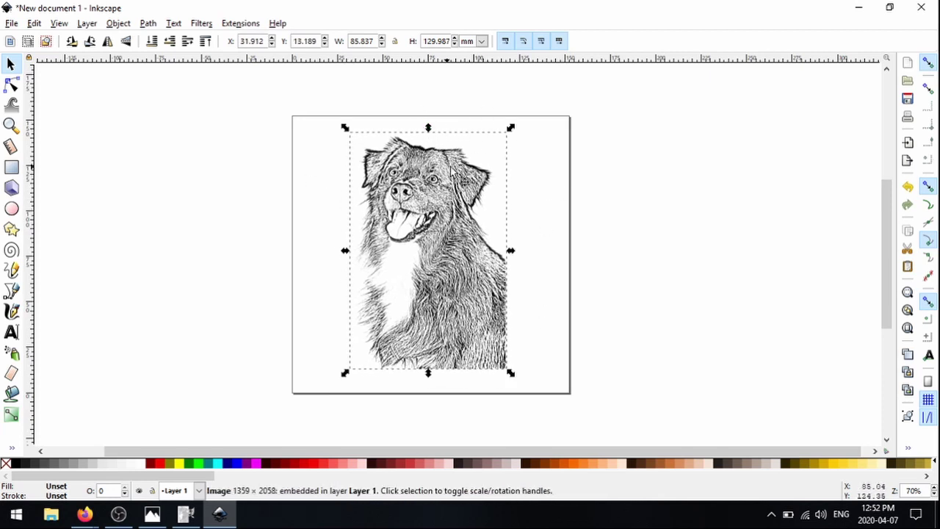
pyautogui.moveTo(438, 203); pyautogui.dragTo(440, 210)
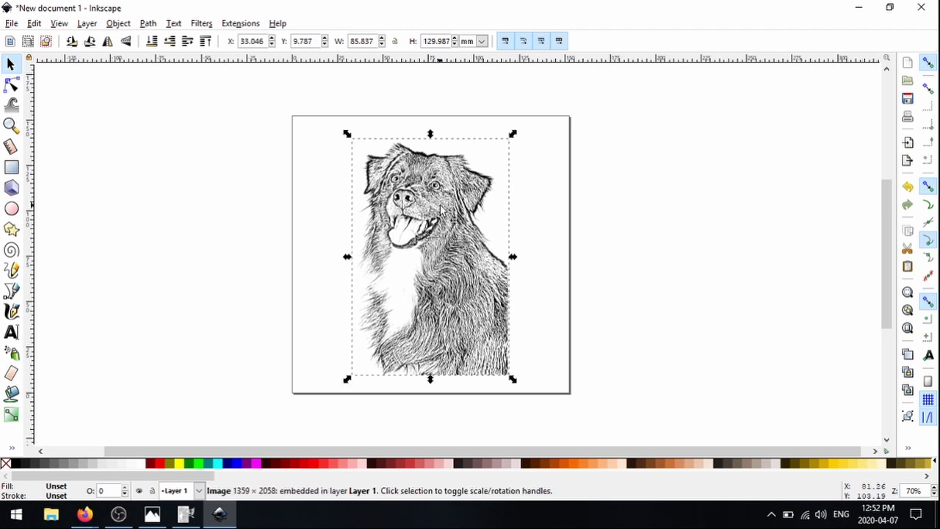
pyautogui.click(624, 199)
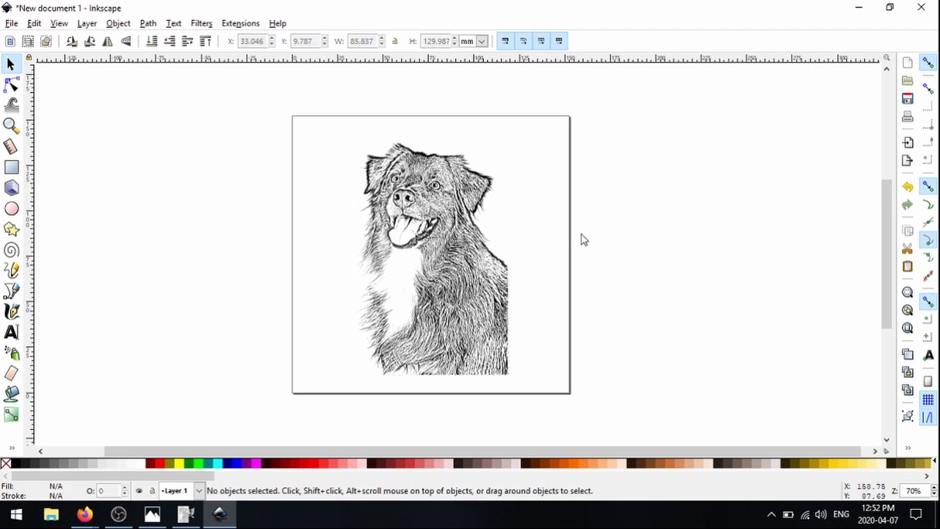
# - Save the drawing as a Portable Document Format file named 'dog engraving' in Pictures
pyautogui.click(12, 25)
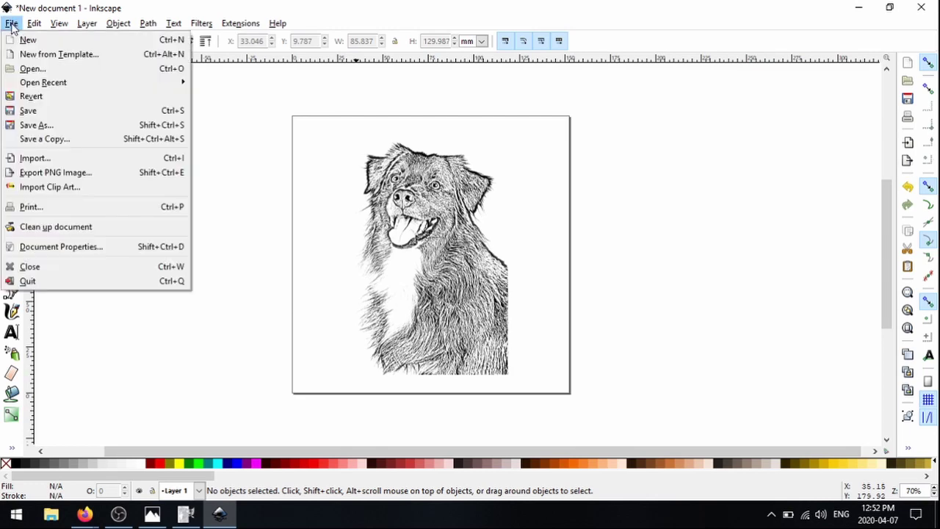
pyautogui.click(55, 129)
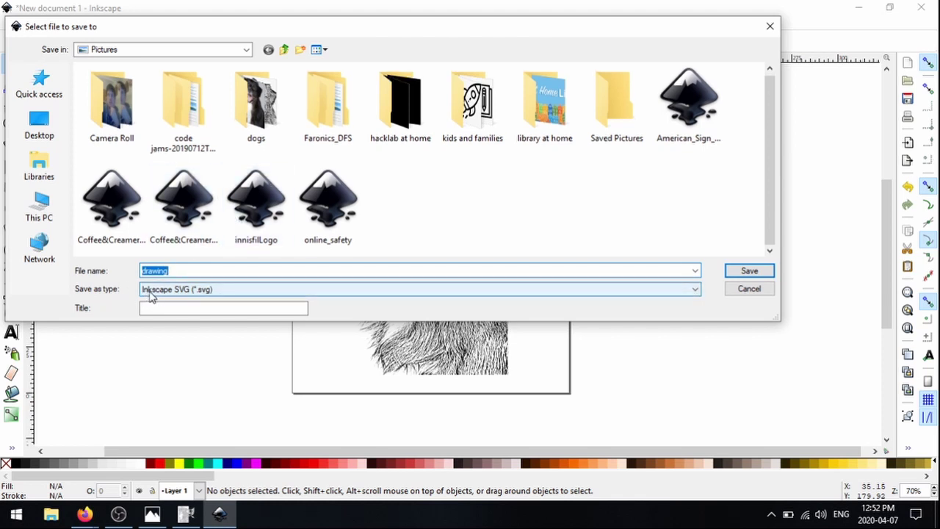
pyautogui.click(200, 291)
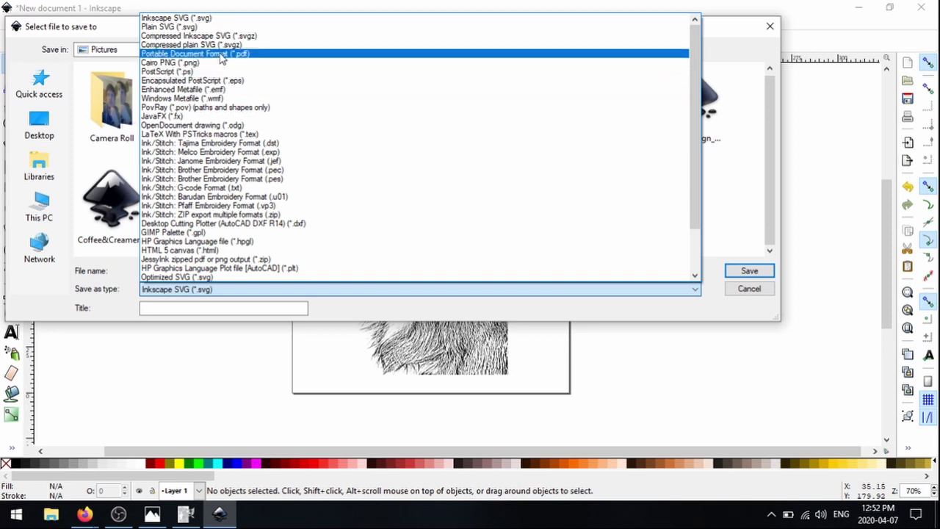
pyautogui.click(239, 56)
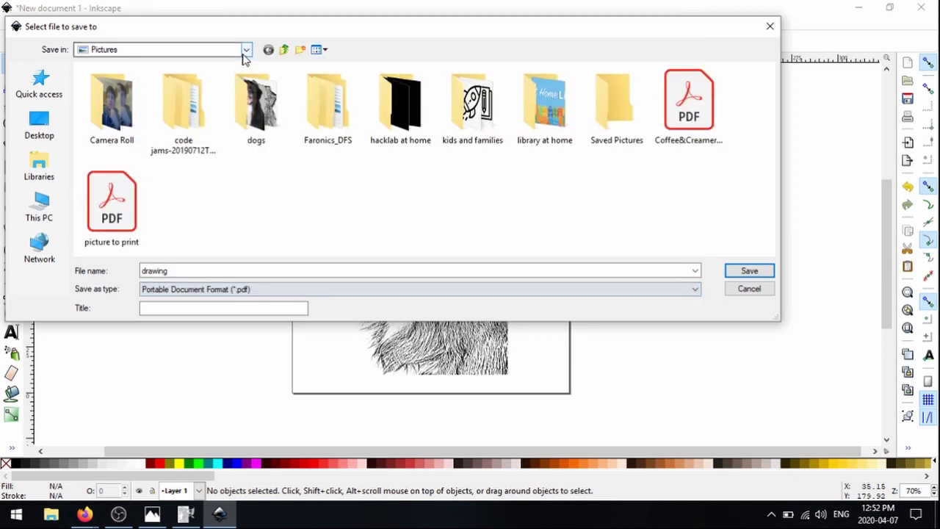
pyautogui.doubleClick(179, 271)
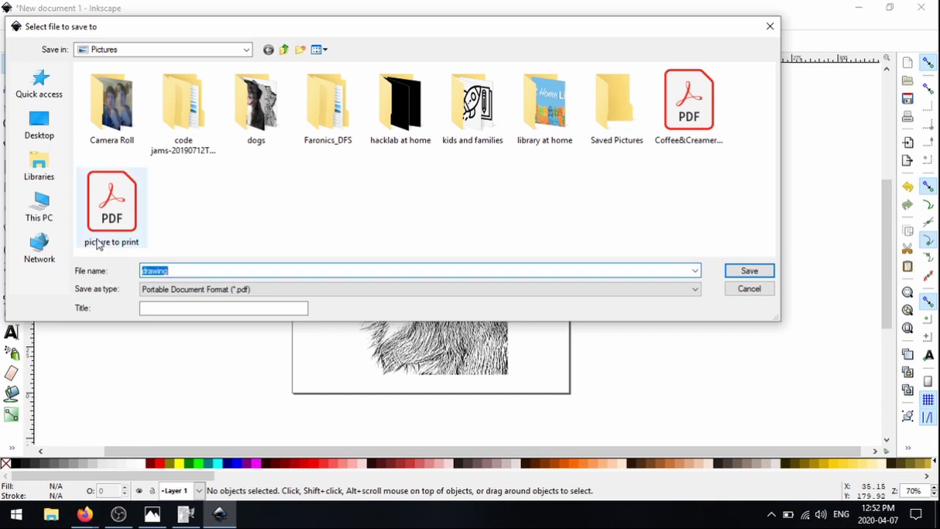
pyautogui.write('d')
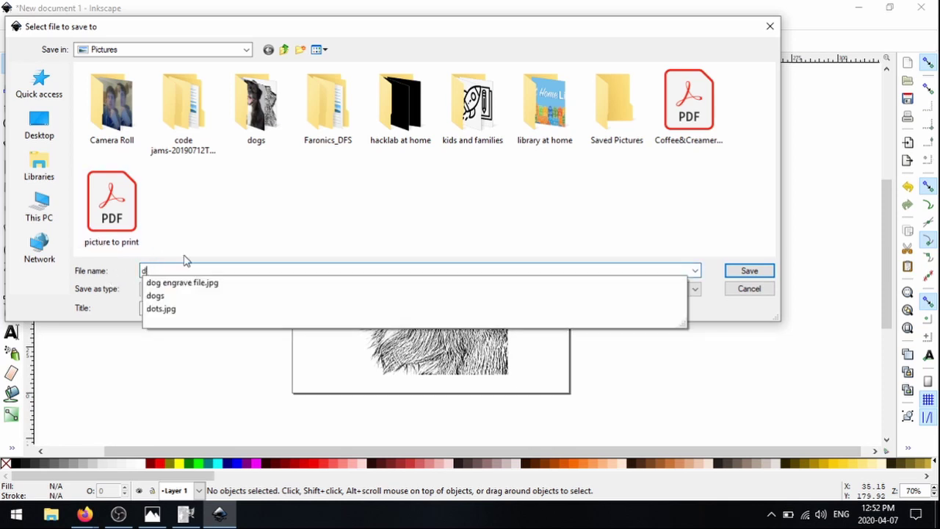
pyautogui.write('og en')
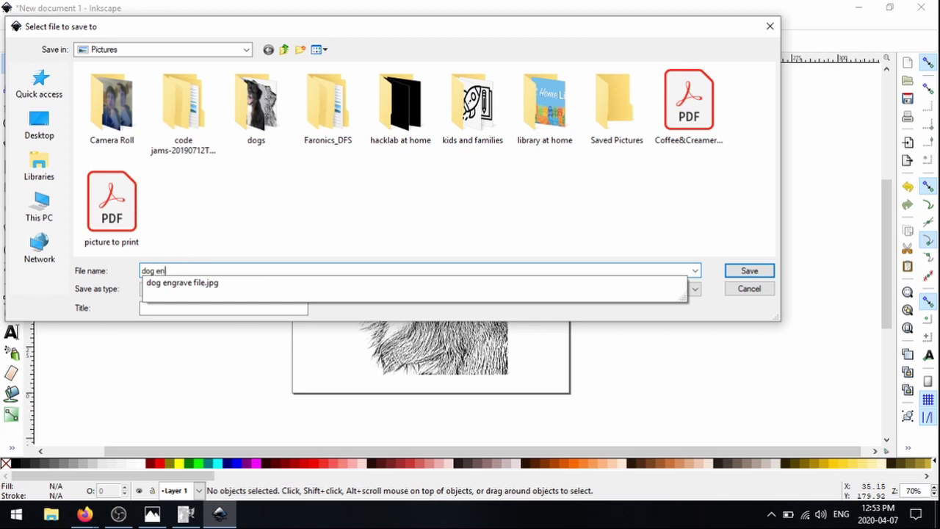
pyautogui.write('graving')
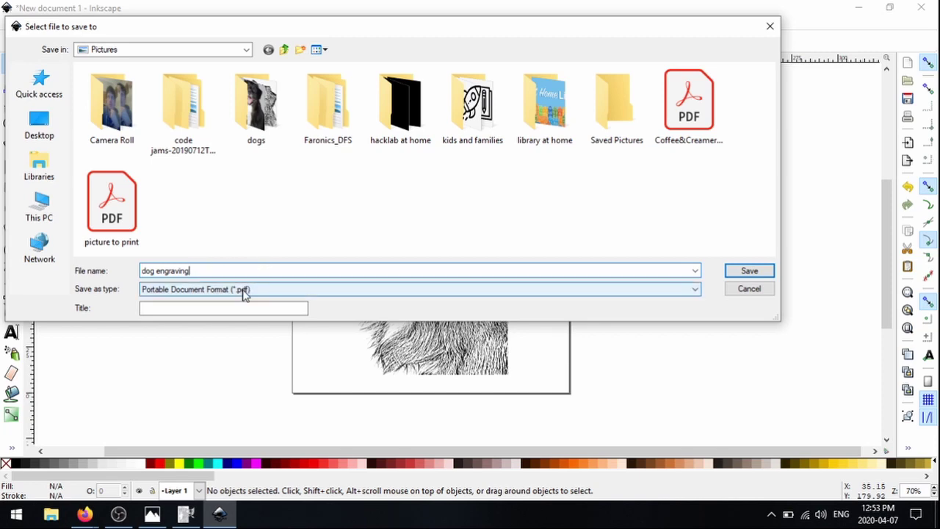
pyautogui.click(749, 271)
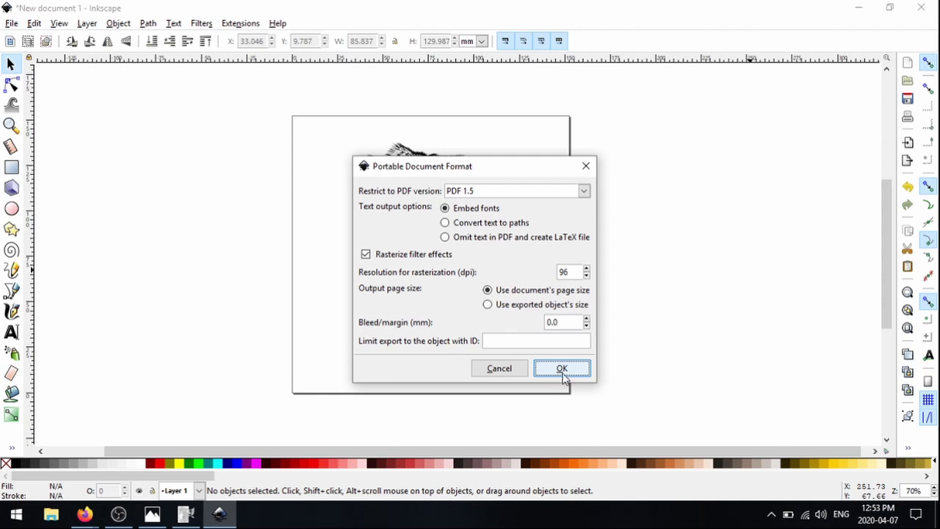
pyautogui.click(565, 372)
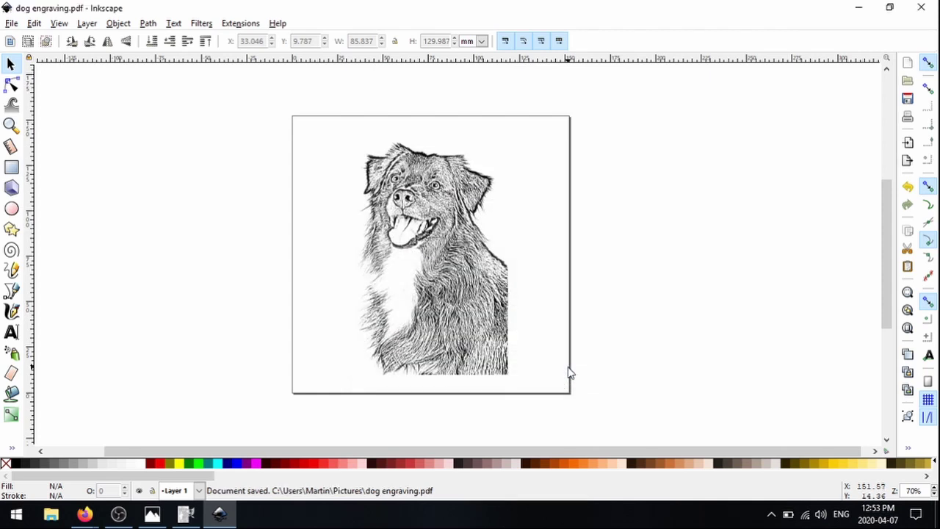